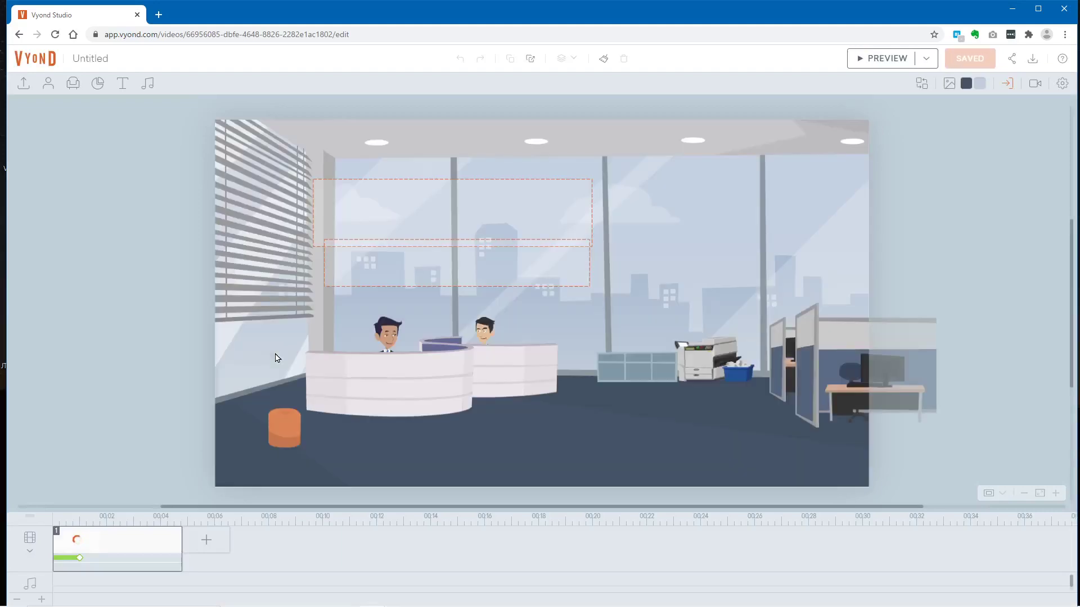
# - Add a blank scene after the title template scene and delete the template scene
pyautogui.click(202, 545)
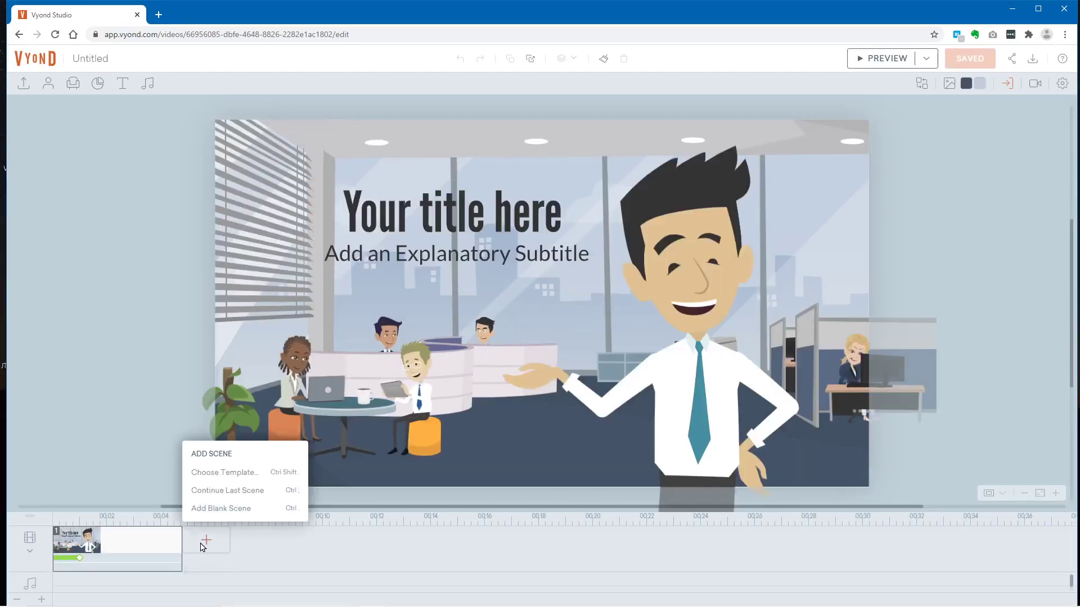
pyautogui.click(226, 509)
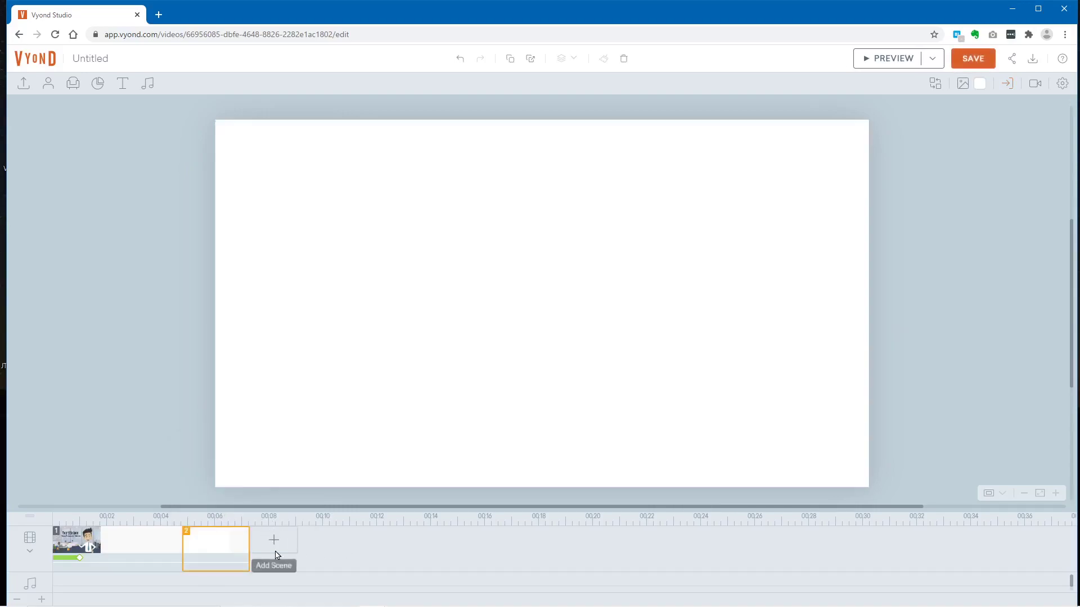
pyautogui.click(145, 535)
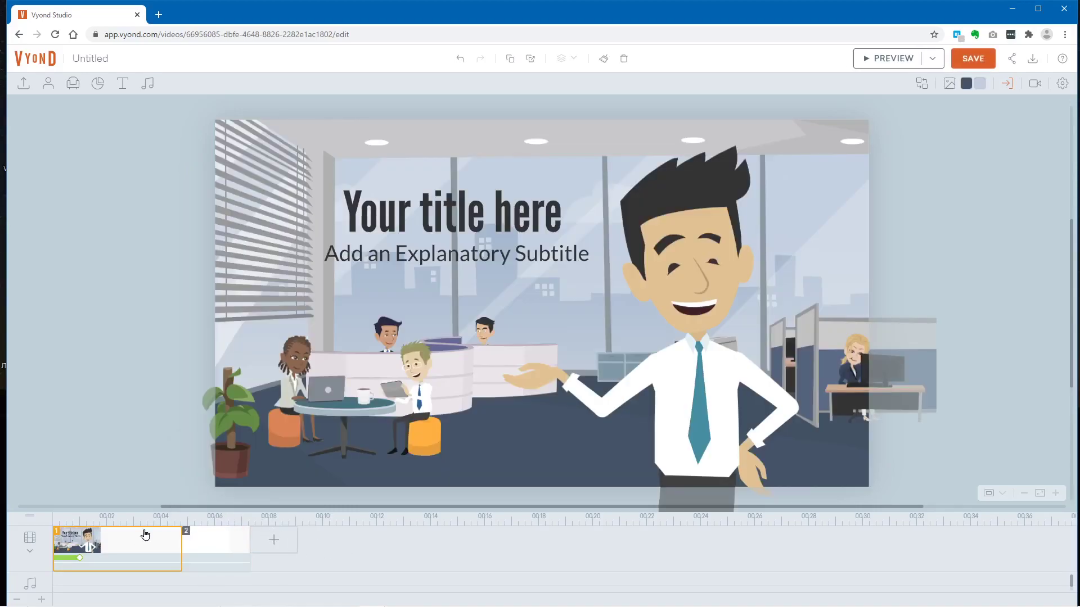
pyautogui.press('Delete')
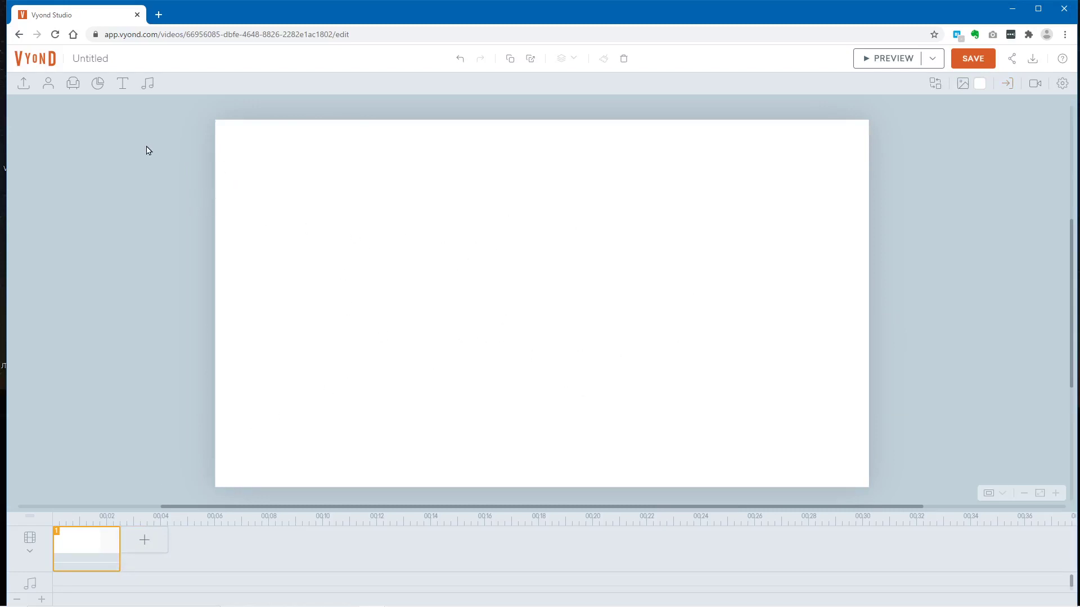
# - Add the casual man in a dark jacket and grey shirt to the blank scene and move him slightly down
pyautogui.click(49, 87)
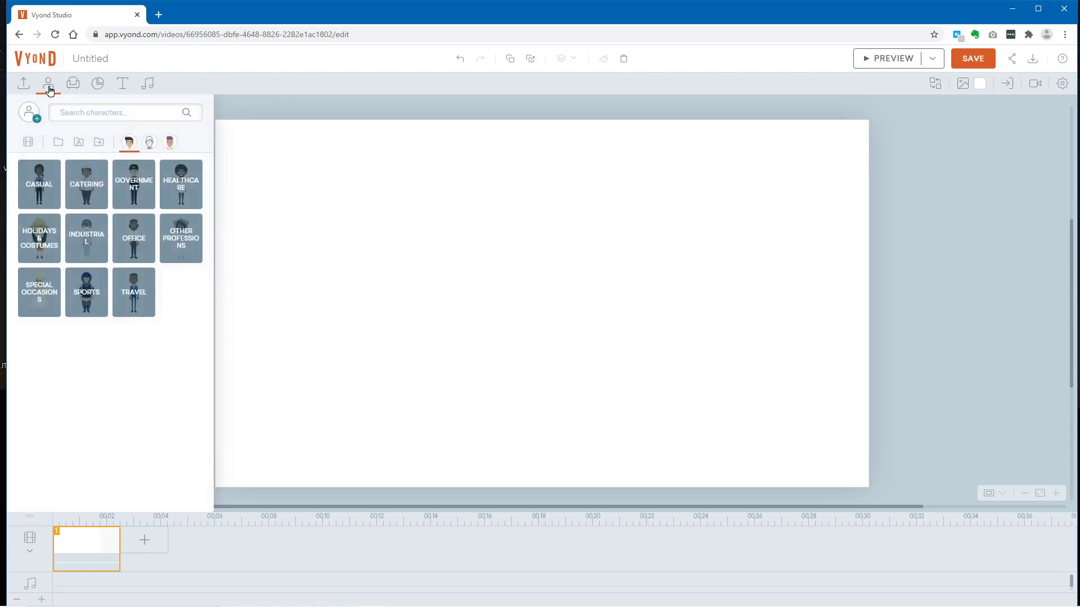
pyautogui.click(38, 186)
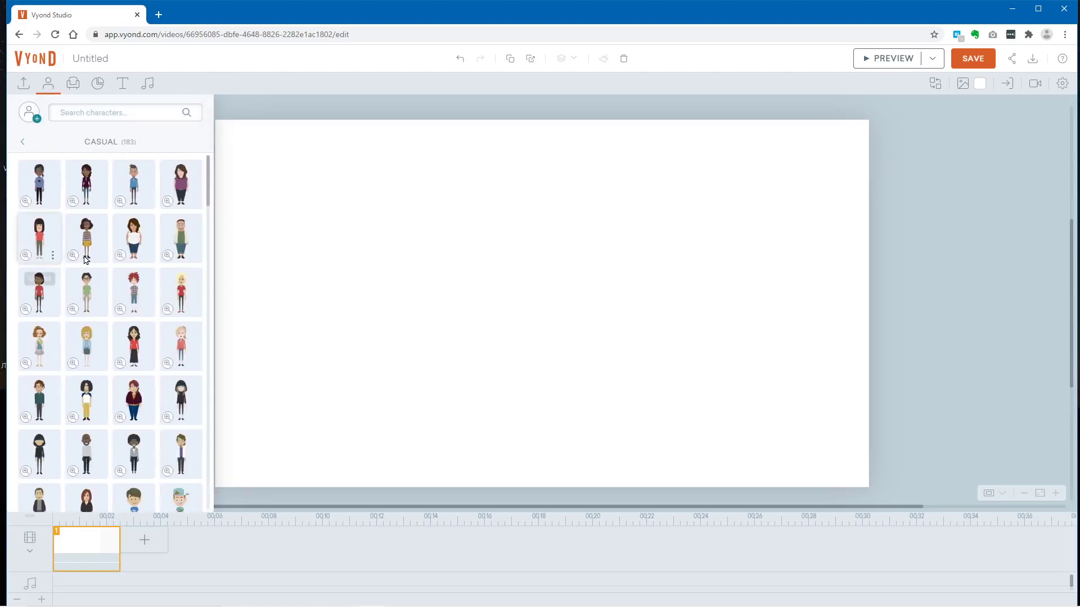
pyautogui.scroll(-1, 85, 433)
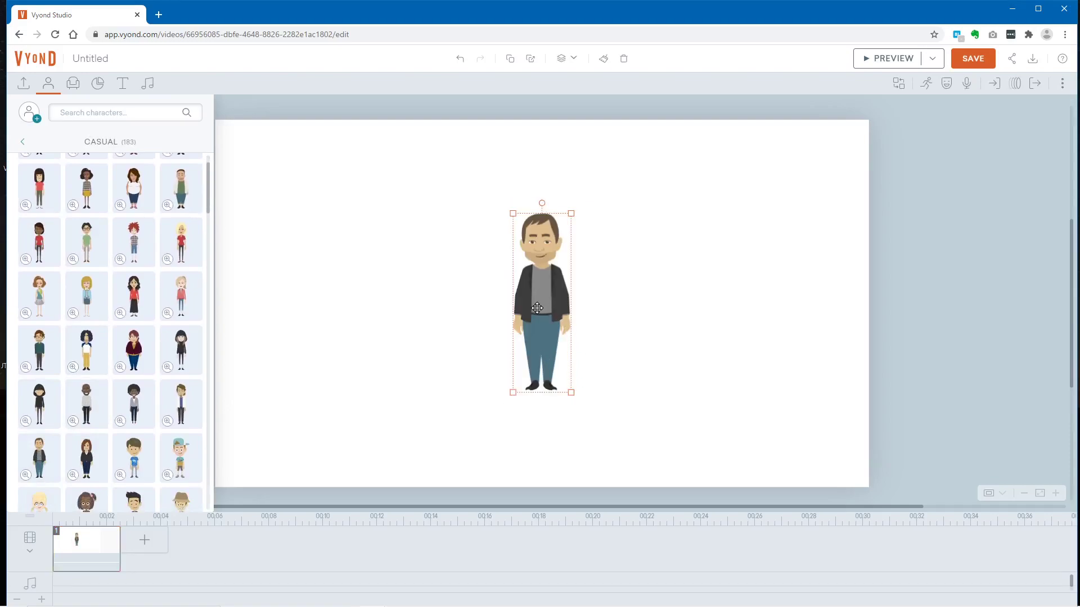
pyautogui.moveTo(541, 322)
pyautogui.mouseDown()
pyautogui.moveTo(371, 325)
pyautogui.moveTo(581, 332)
pyautogui.moveTo(511, 333)
pyautogui.moveTo(542, 334)
pyautogui.mouseUp()
pyautogui.click(636, 325)
pyautogui.click(541, 307)
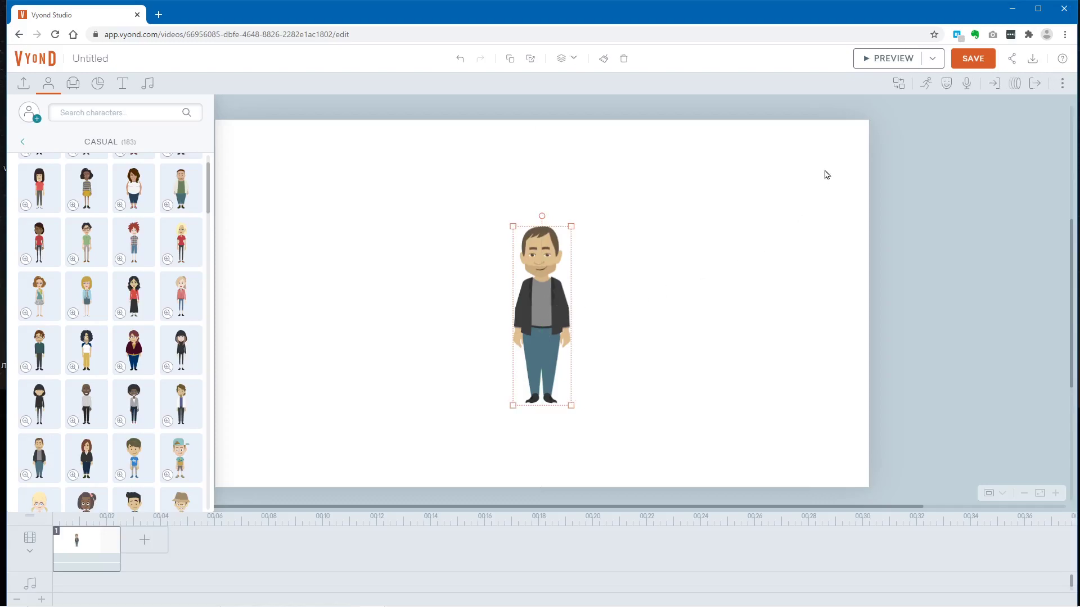
# - Search the actions for "run", apply the running-with-football action to the man, and preview it
pyautogui.click(927, 86)
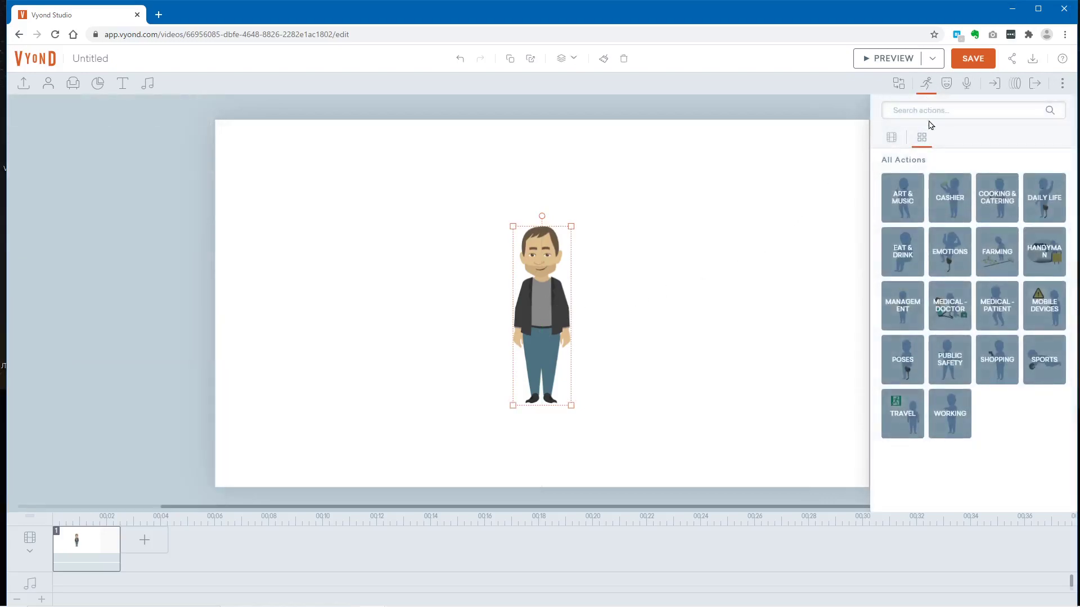
pyautogui.click(911, 115)
pyautogui.write('run')
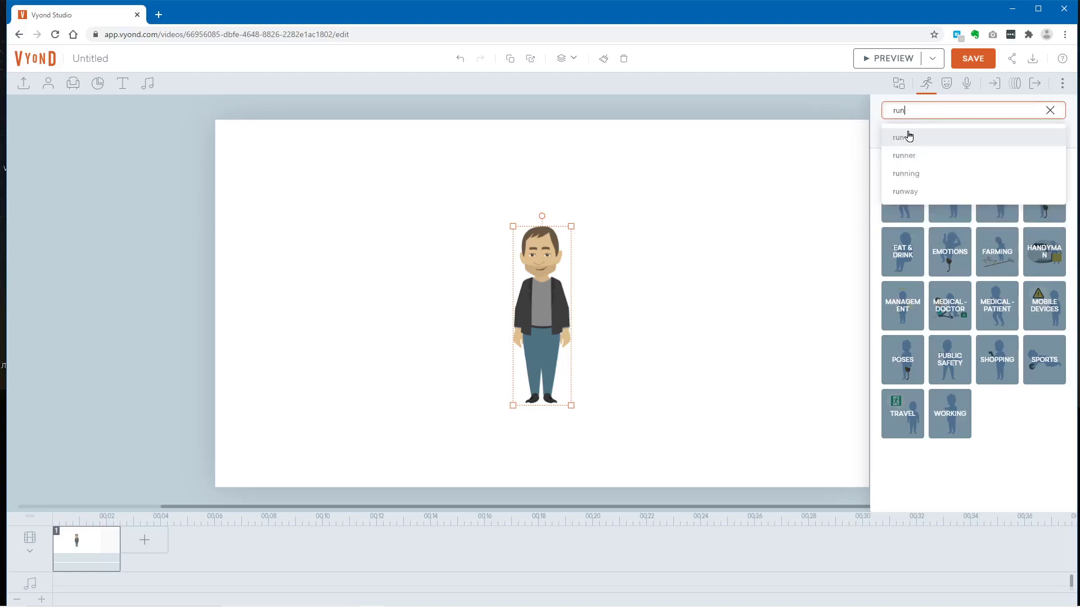
pyautogui.click(908, 137)
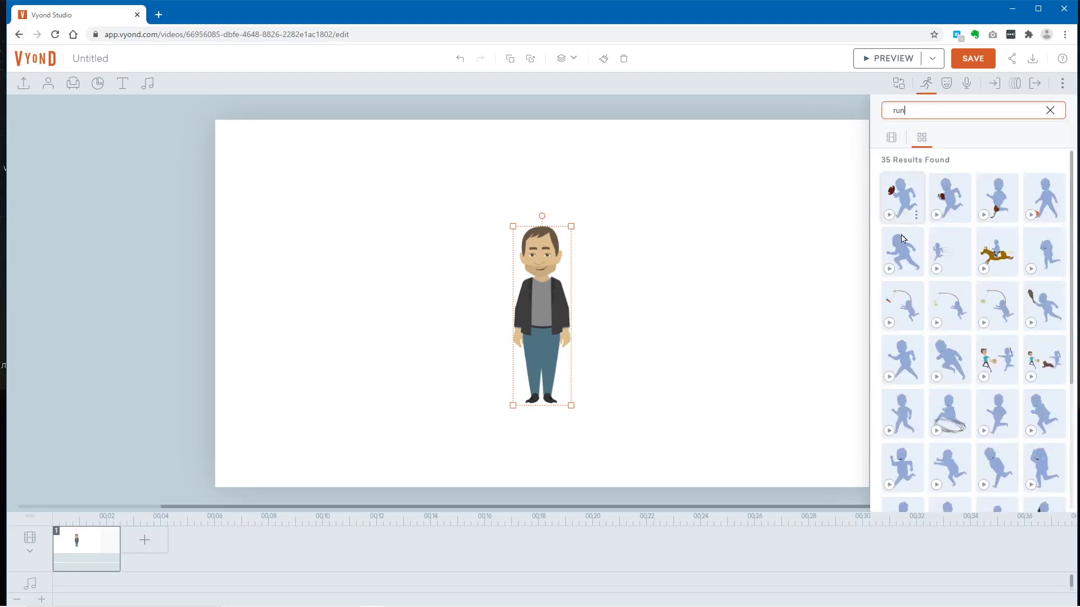
pyautogui.click(936, 214)
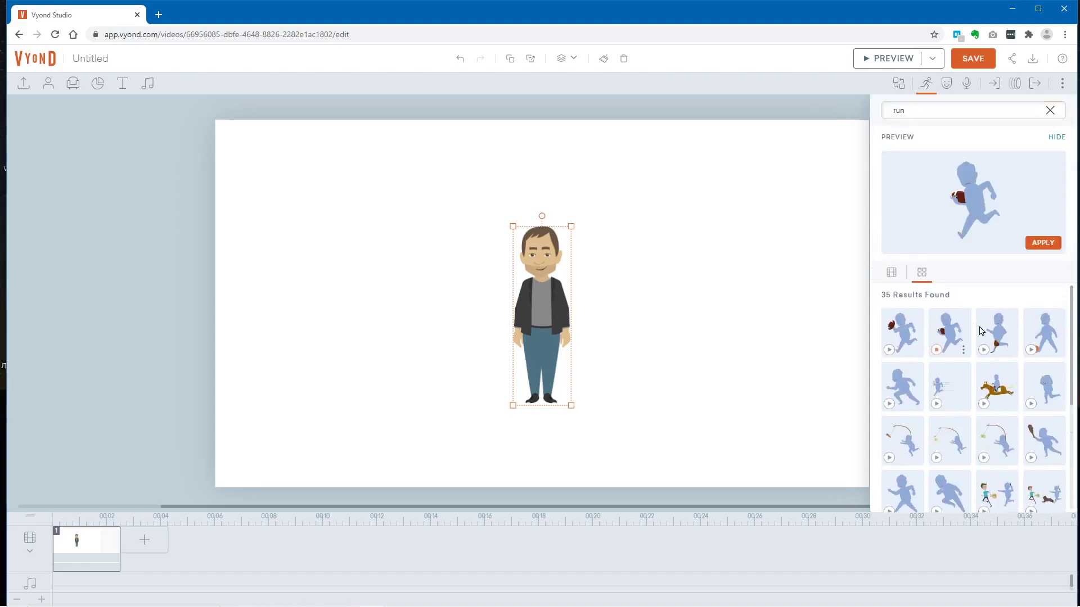
pyautogui.click(1042, 244)
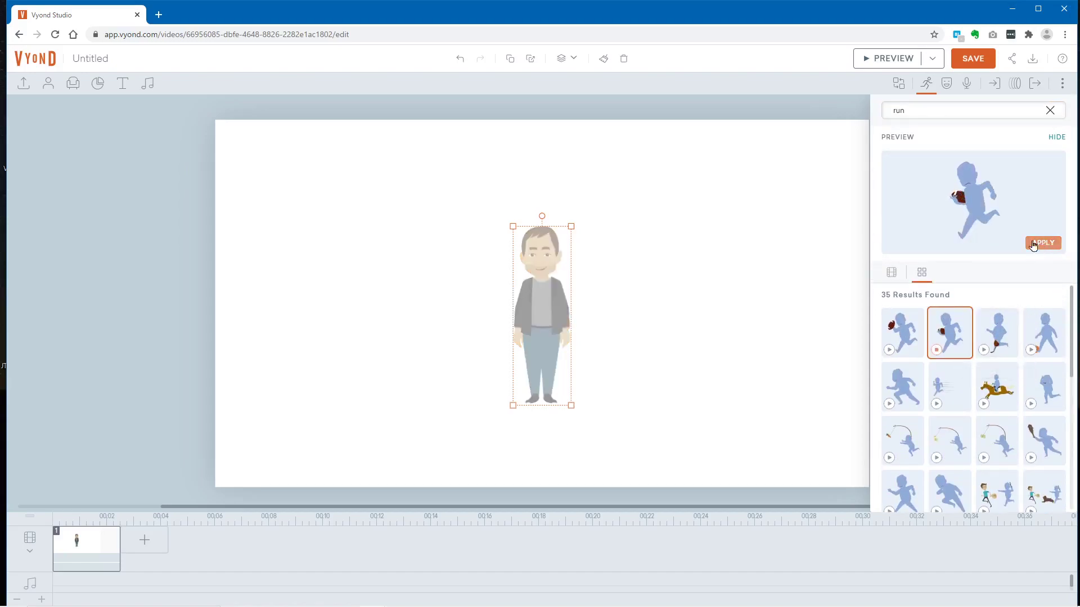
pyautogui.click(707, 312)
pyautogui.click(569, 309)
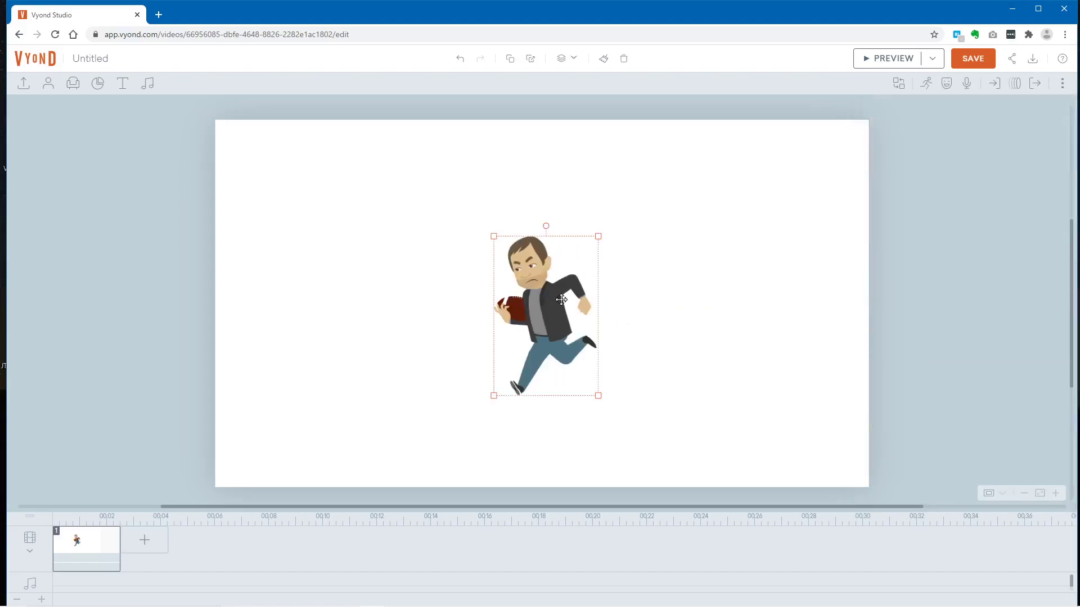
pyautogui.click(887, 58)
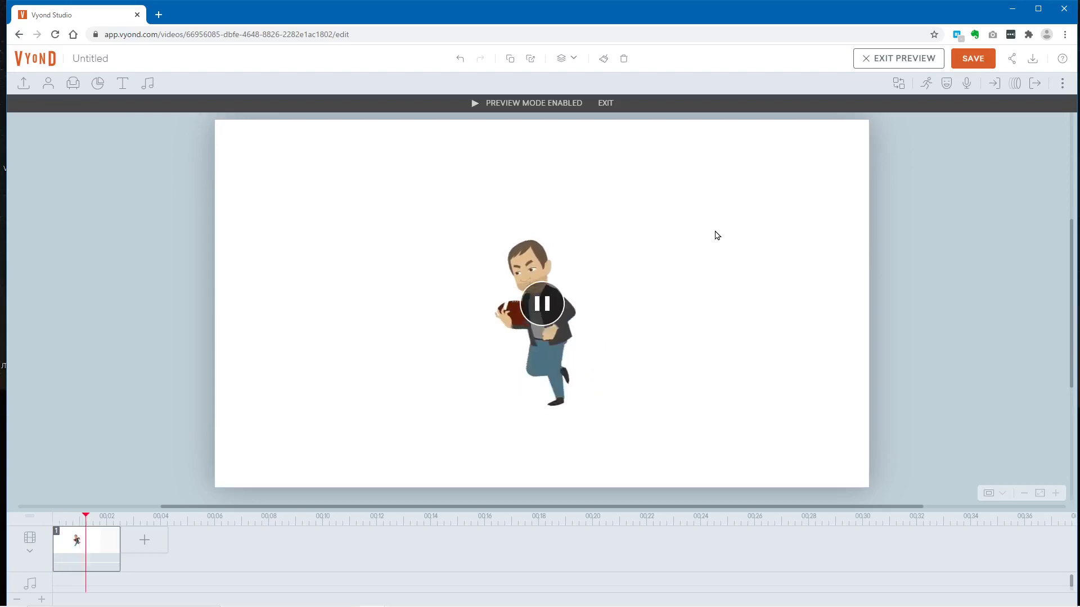
pyautogui.click(605, 104)
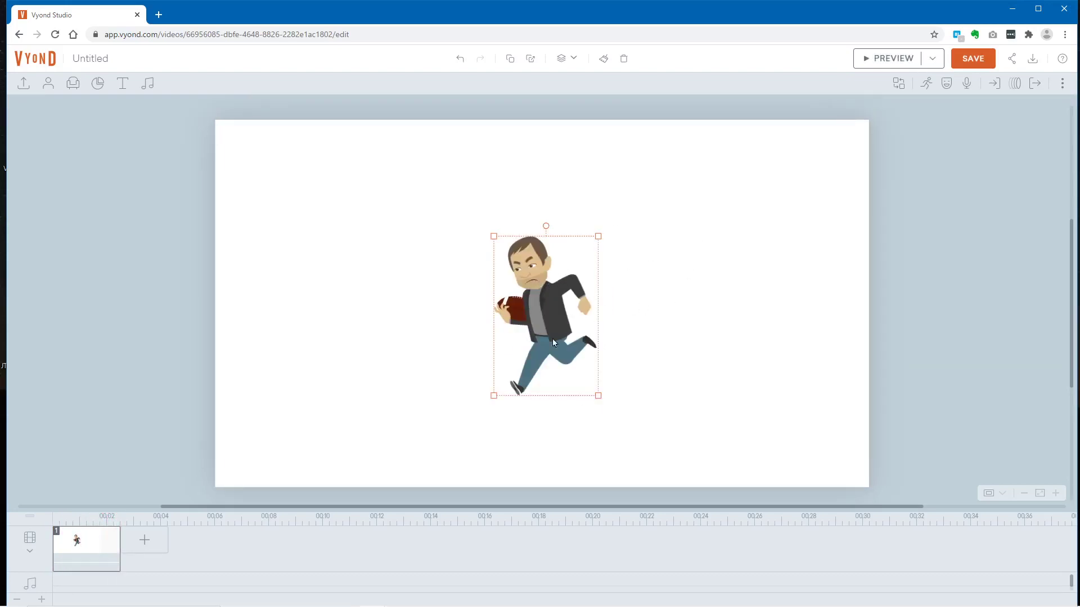
# - Give the running man a horizontal motion path ending beyond the stage's left edge and save the video
pyautogui.click(1016, 85)
pyautogui.click(974, 127)
pyautogui.moveTo(435, 293); pyautogui.dragTo(127, 295)
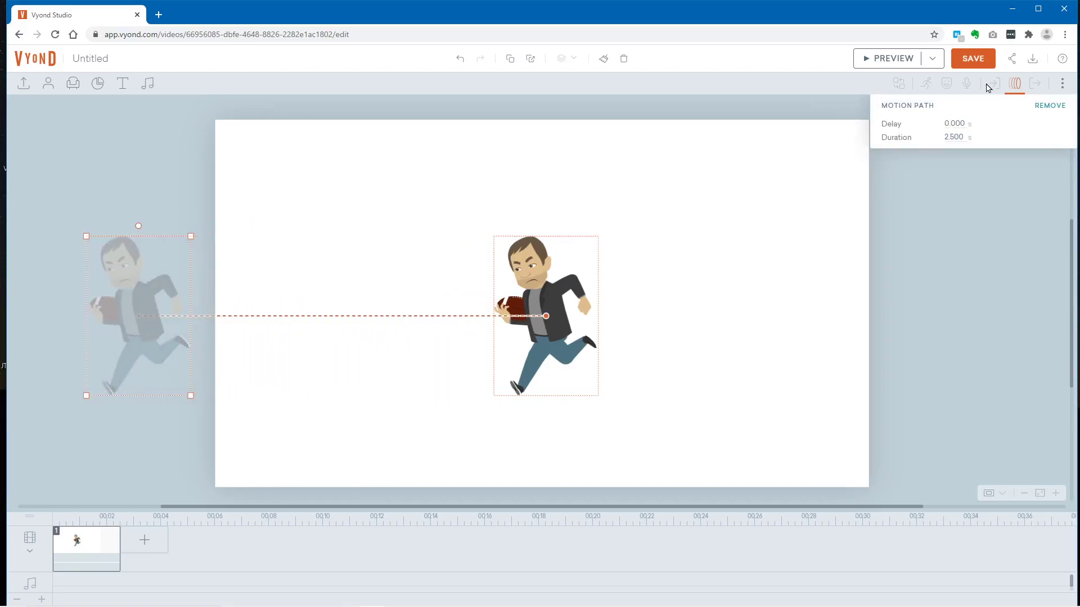
pyautogui.click(974, 59)
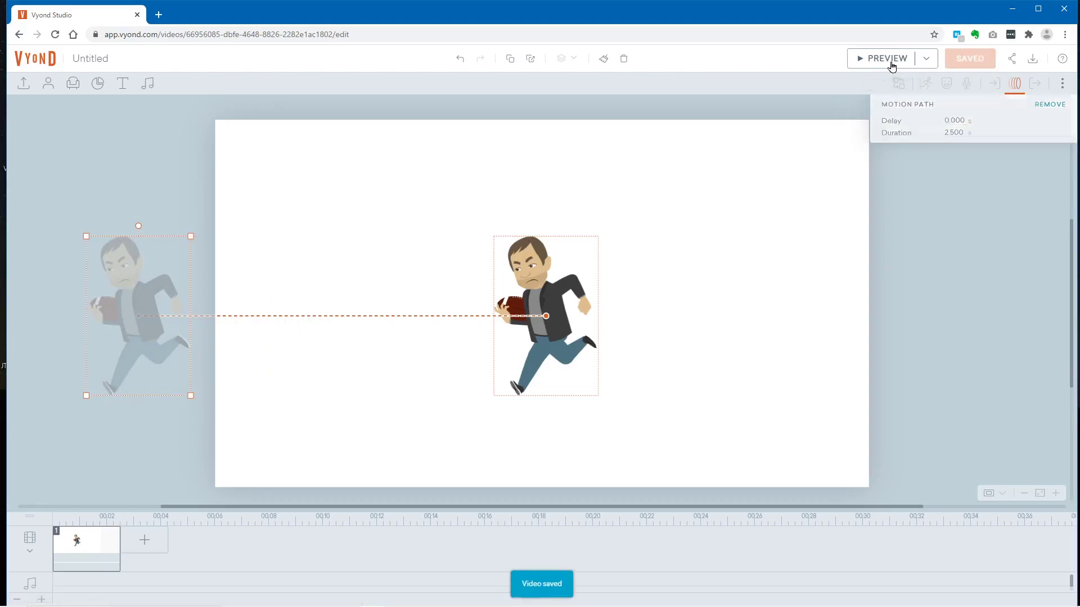
# - Preview the running man's motion path, replay it once, and exit the preview
pyautogui.click(887, 59)
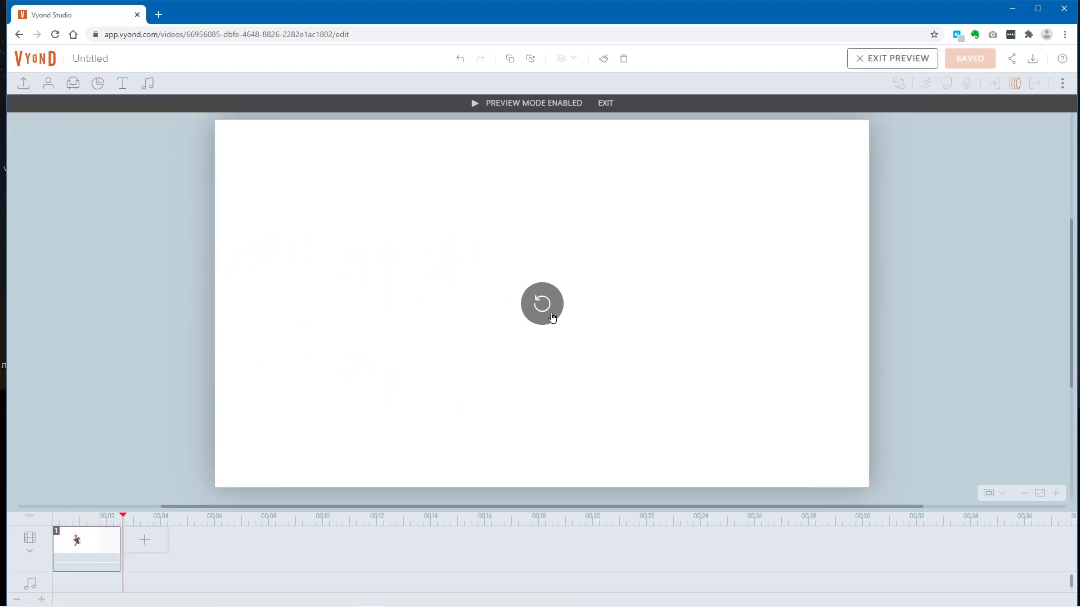
pyautogui.click(542, 304)
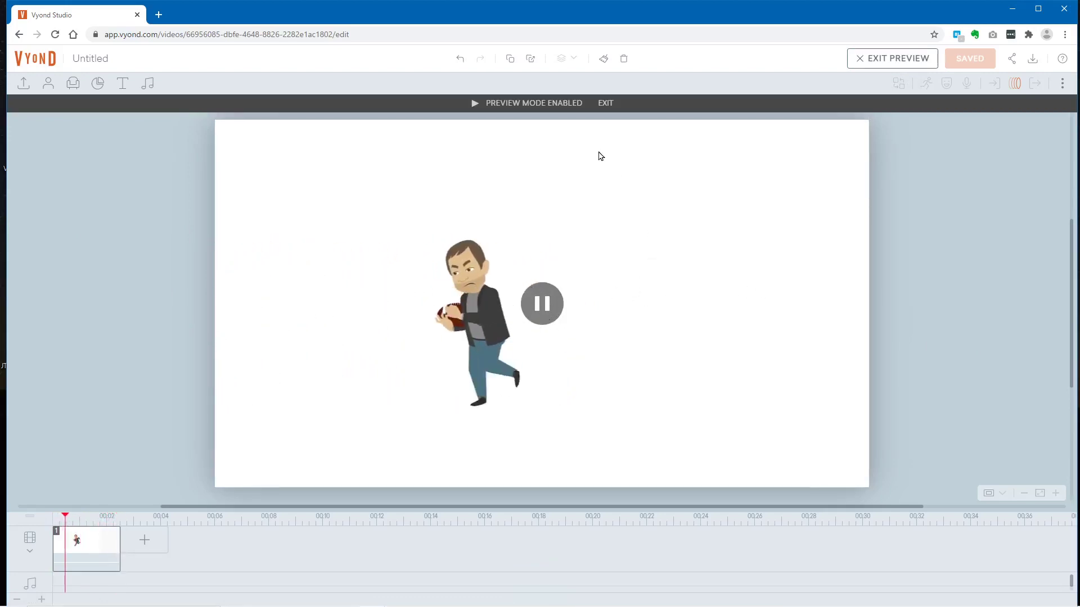
pyautogui.click(605, 103)
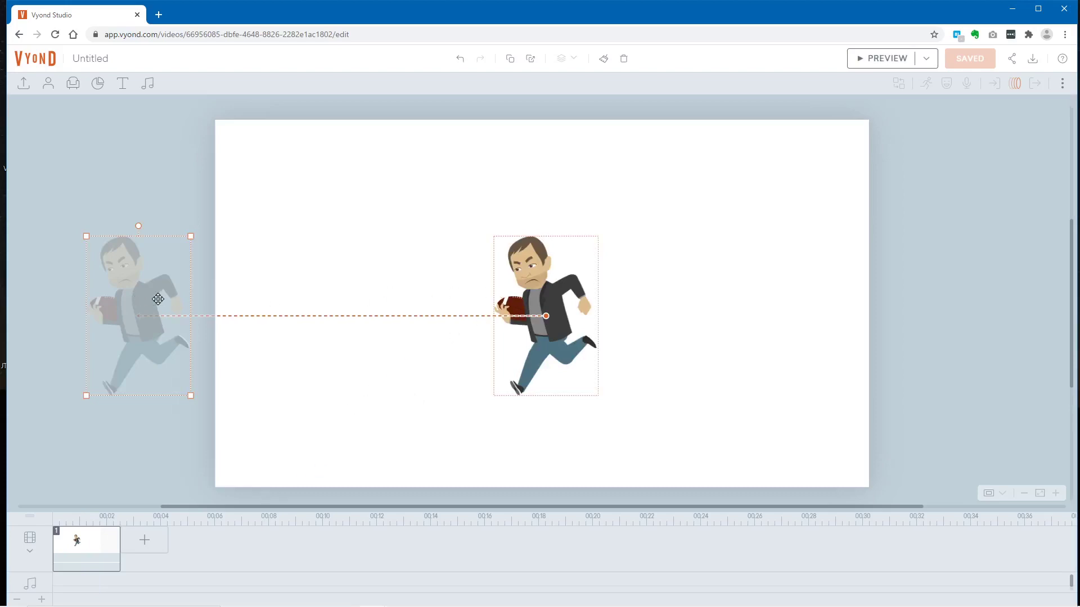
# - Set the running man's motion path duration to 1 second and preview the faster run
pyautogui.click(1014, 84)
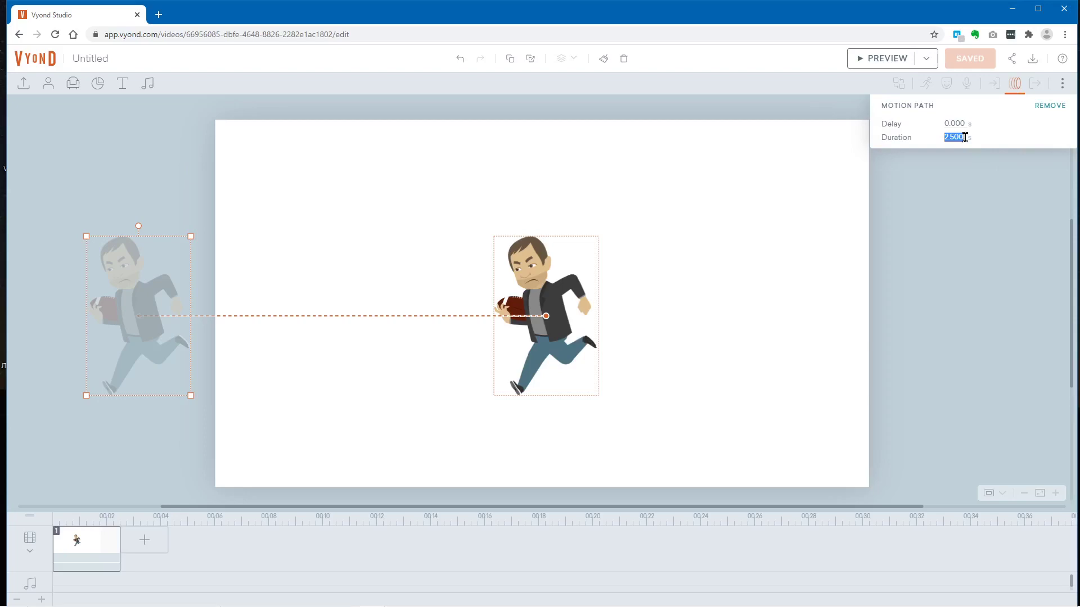
pyautogui.press('Return')
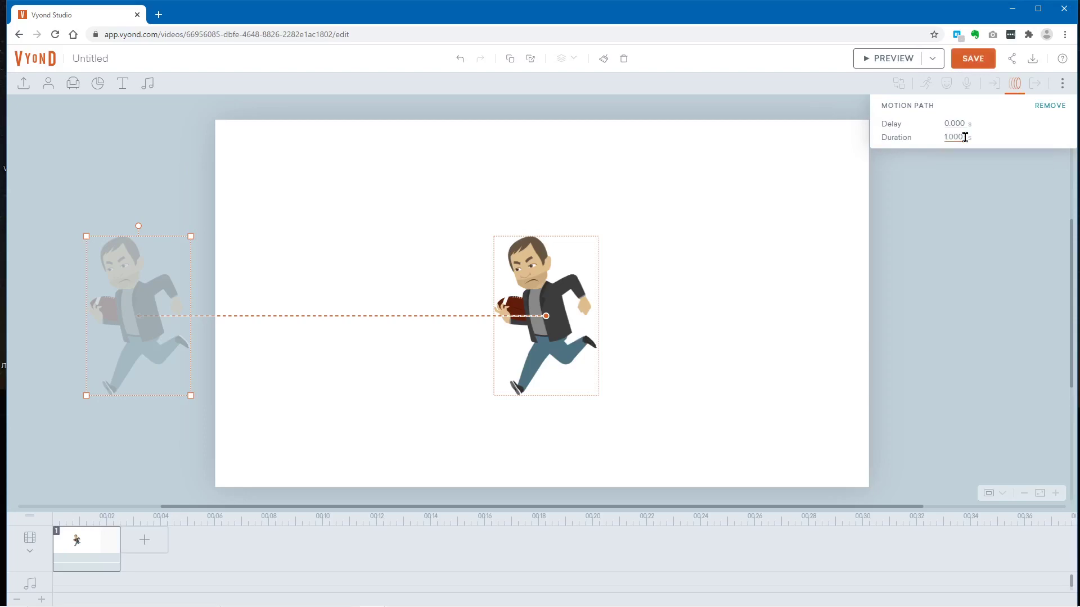
pyautogui.click(790, 234)
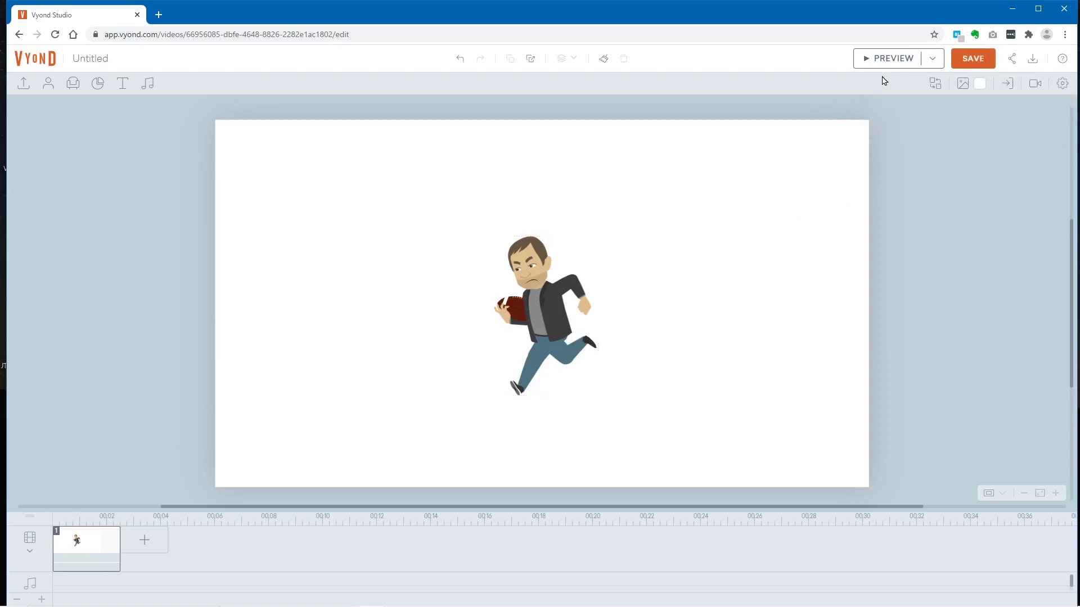
pyautogui.click(884, 61)
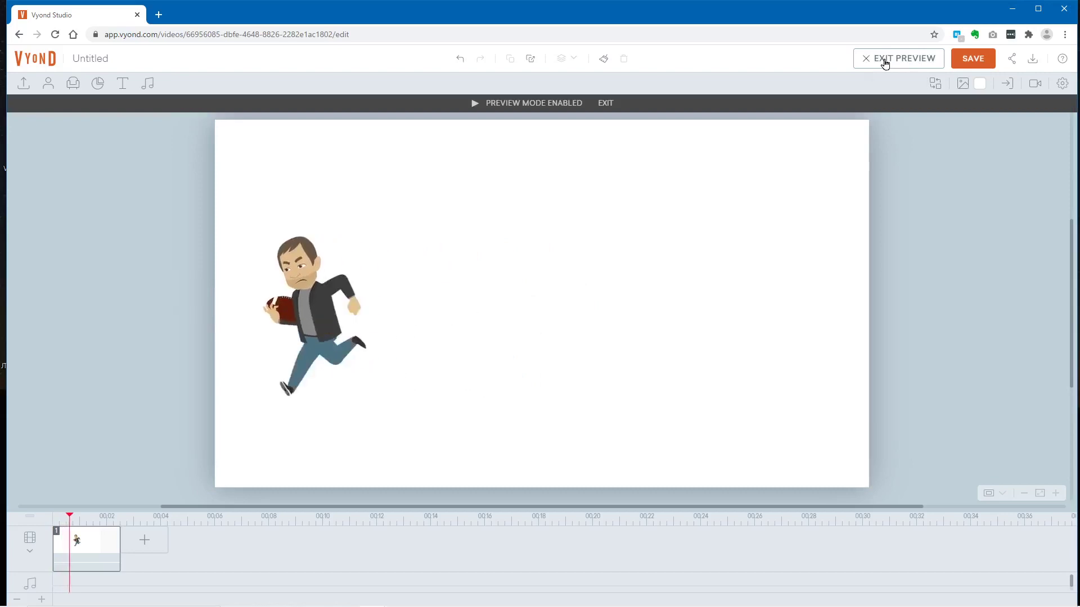
pyautogui.click(884, 61)
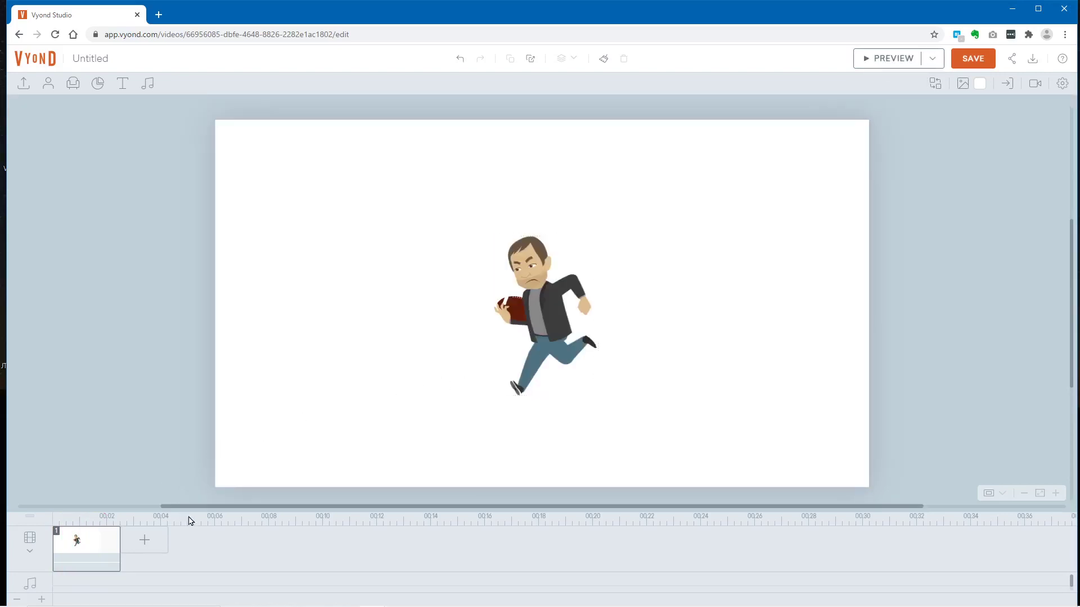
# - Enlarge the timeline with the scene's effect tracks expanded and lengthen the man's motion path to about 1.2 seconds
pyautogui.moveTo(219, 512); pyautogui.dragTo(237, 474)
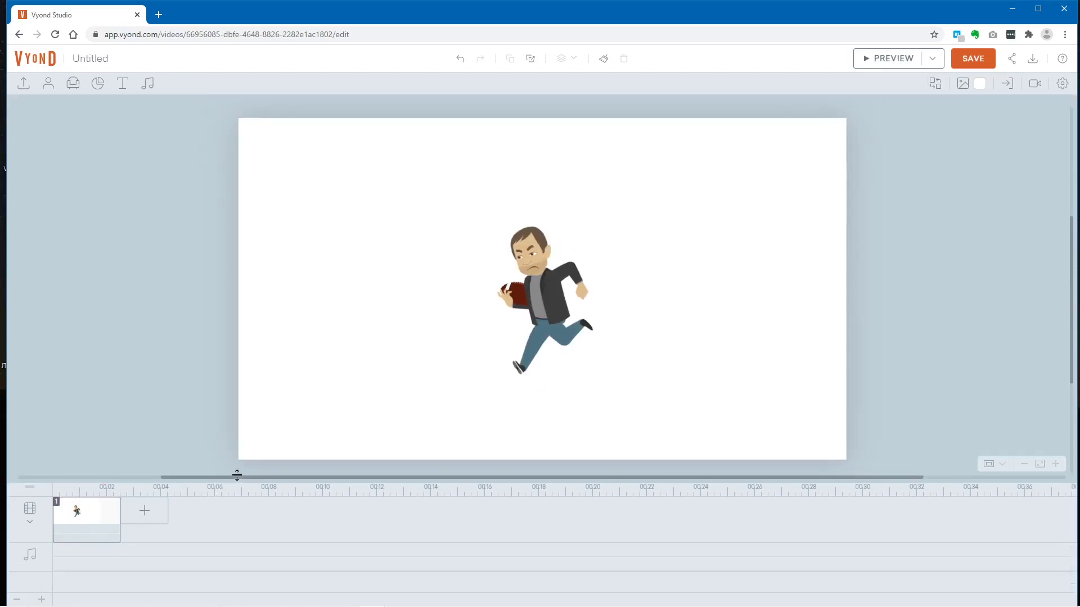
pyautogui.click(29, 514)
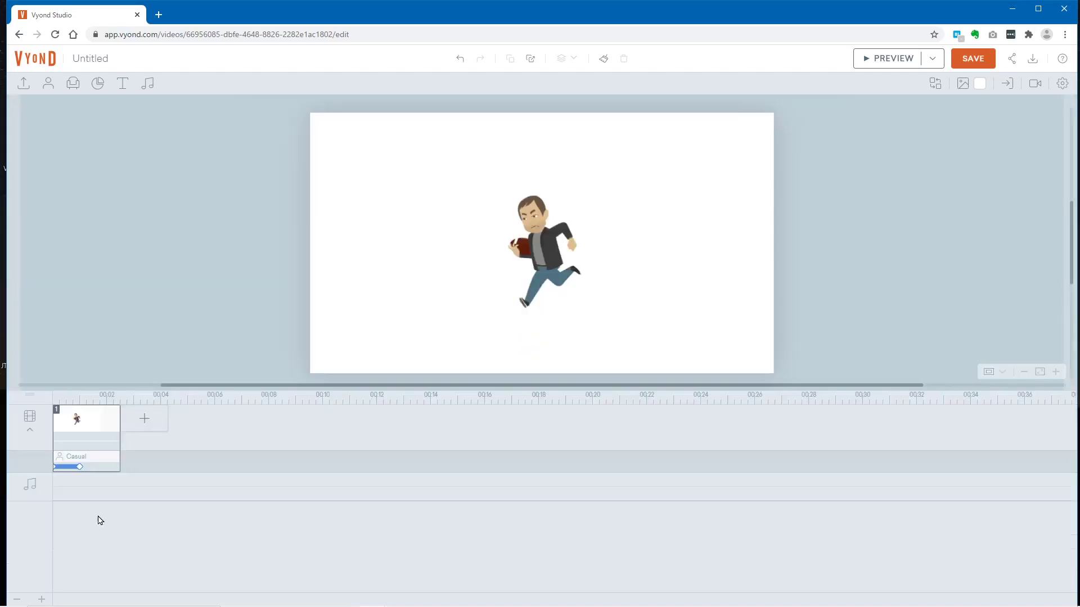
pyautogui.click(75, 467)
pyautogui.moveTo(80, 468)
pyautogui.mouseDown()
pyautogui.moveTo(97, 468)
pyautogui.moveTo(85, 468)
pyautogui.mouseUp()
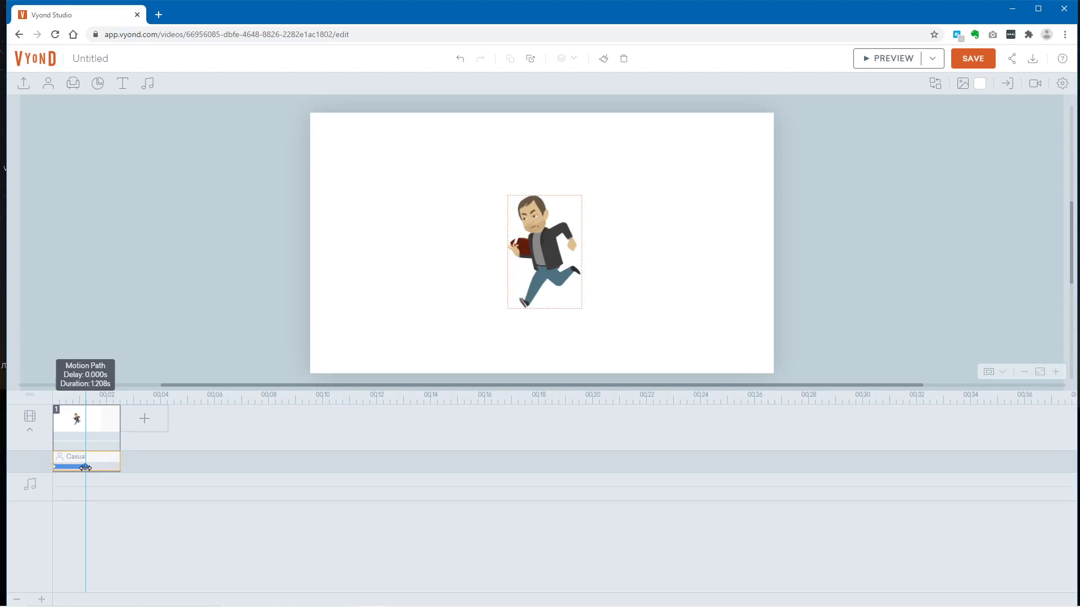
pyautogui.click(414, 289)
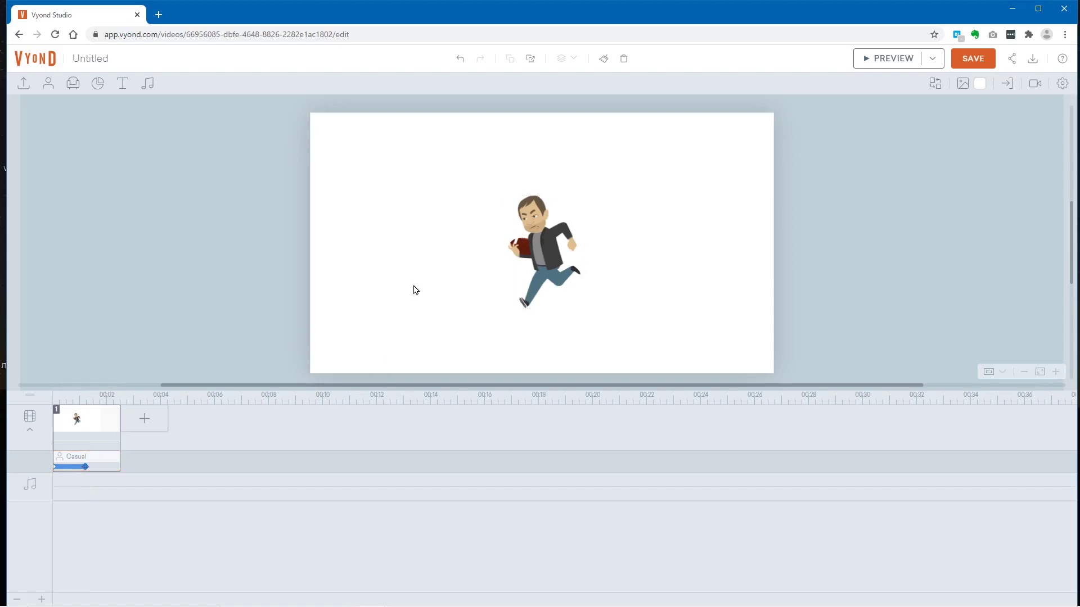
# - Add a blank second scene and place the man already used in this video right of the stage's centre
pyautogui.click(145, 420)
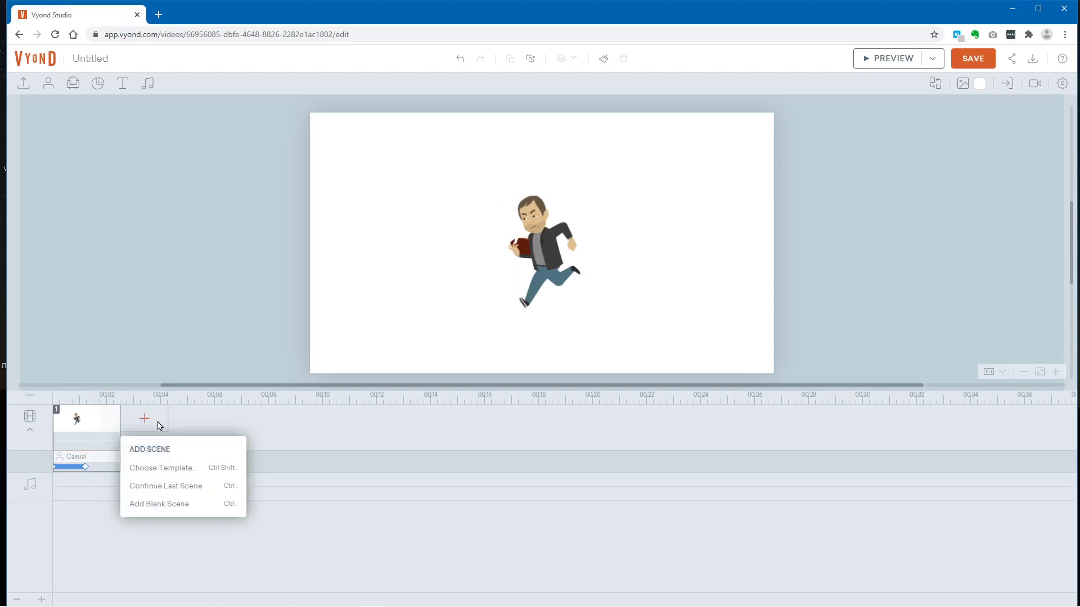
pyautogui.click(178, 505)
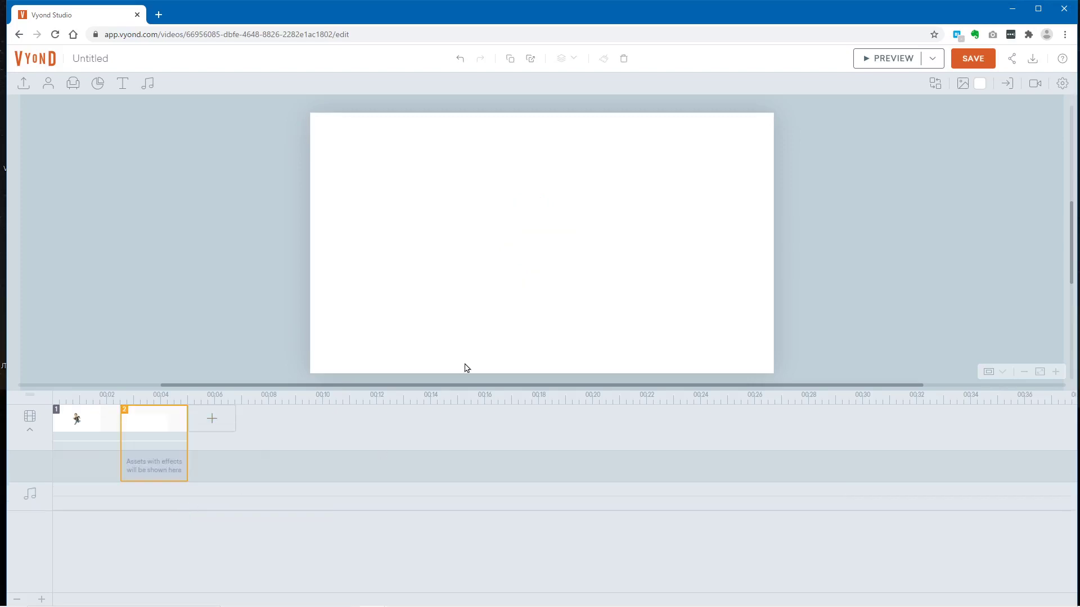
pyautogui.click(47, 84)
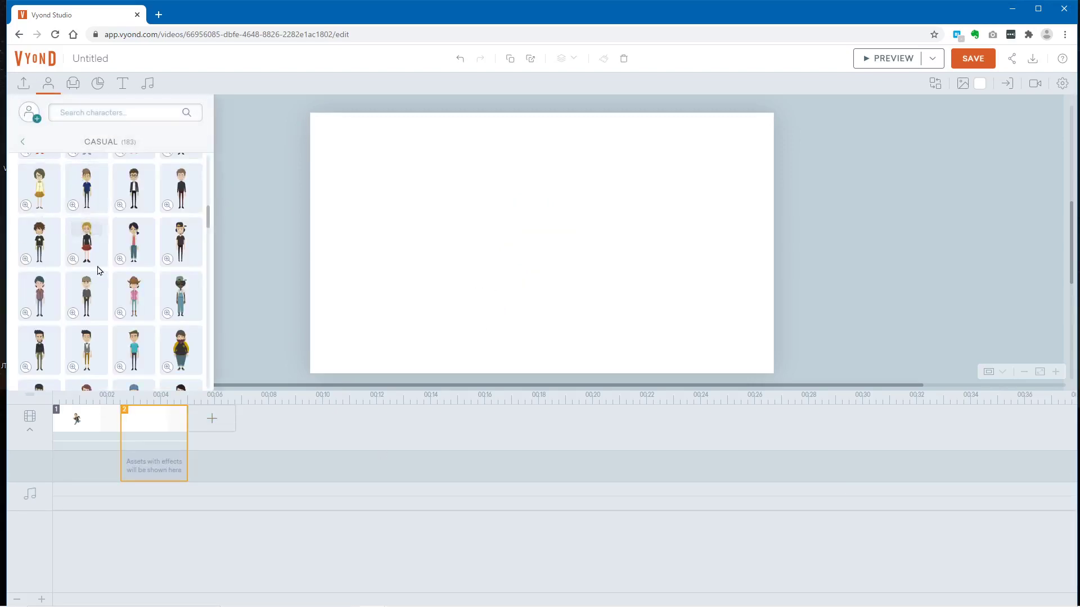
pyautogui.click(23, 142)
pyautogui.click(28, 141)
pyautogui.moveTo(596, 280); pyautogui.dragTo(605, 280)
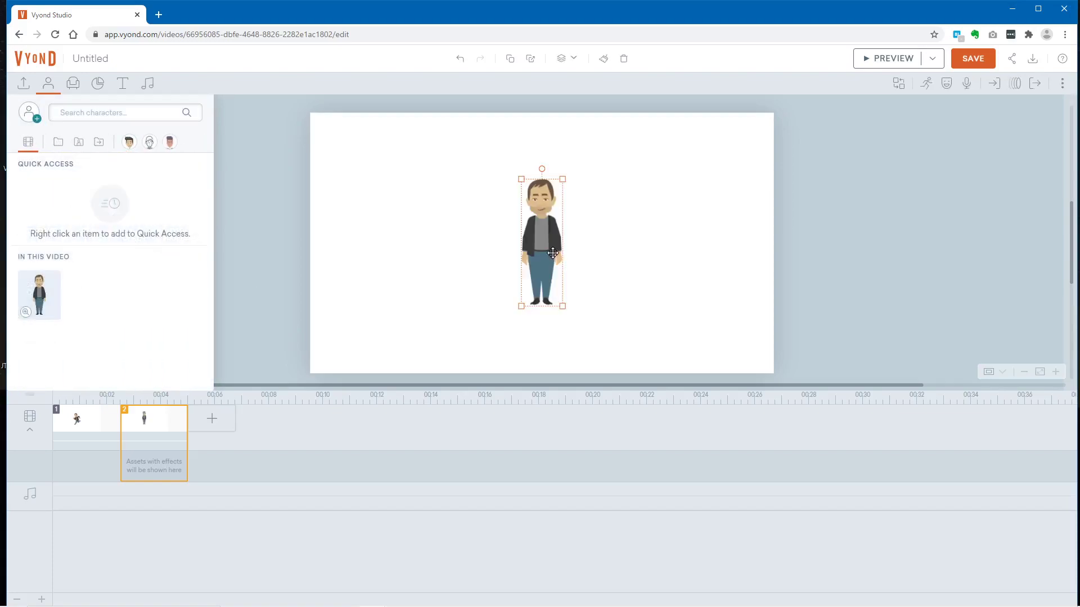
pyautogui.moveTo(551, 253); pyautogui.dragTo(630, 259)
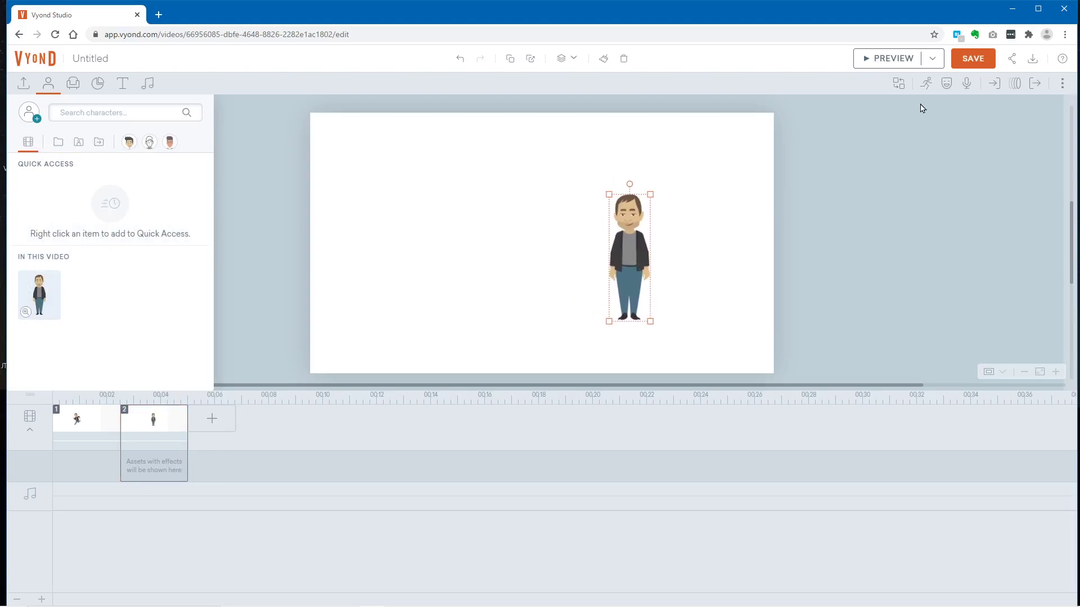
# - Search the actions for "shock" and apply the standing hand-over-mouth pose to the man in the second scene
pyautogui.click(927, 86)
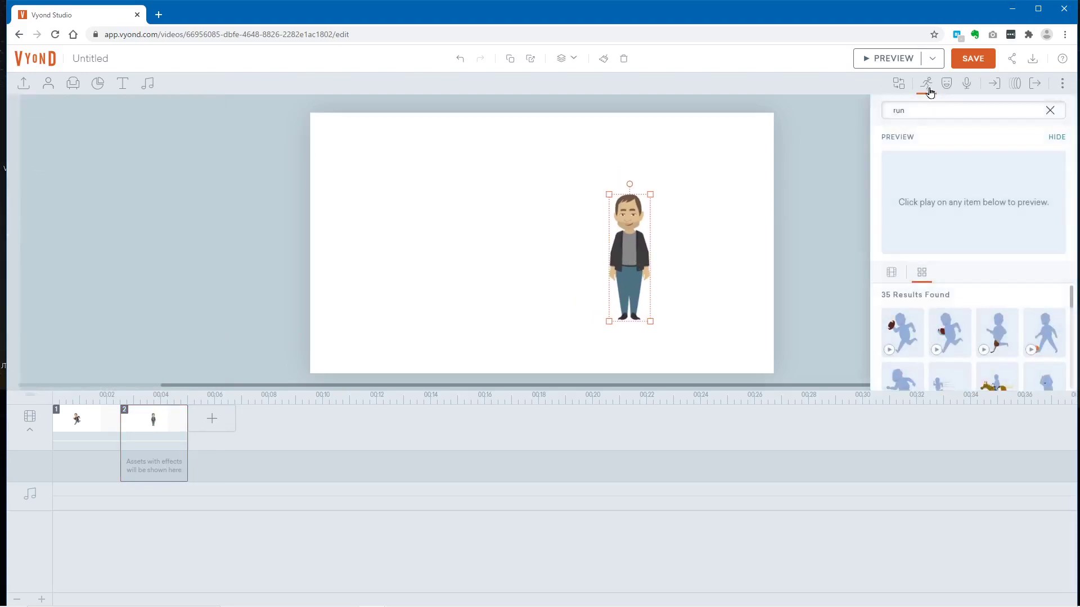
pyautogui.click(943, 112)
pyautogui.write('shock')
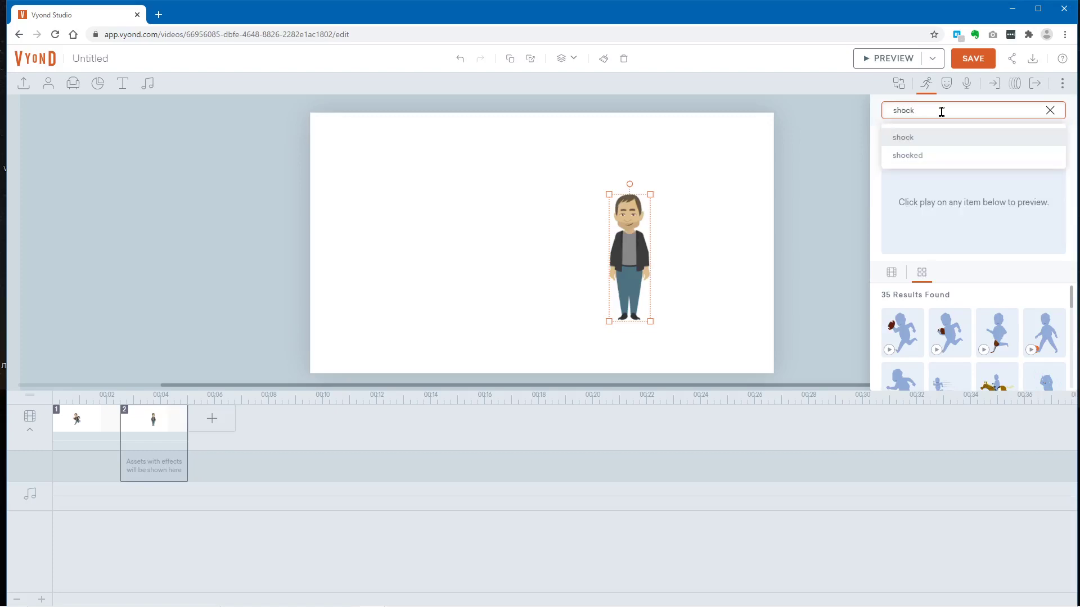
pyautogui.click(952, 141)
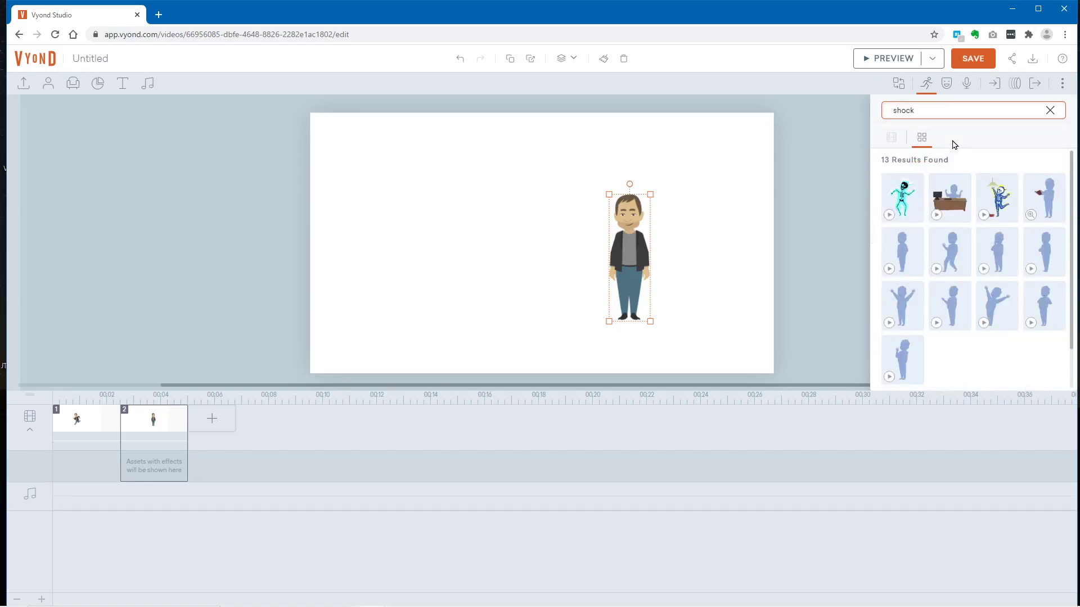
pyautogui.click(1031, 274)
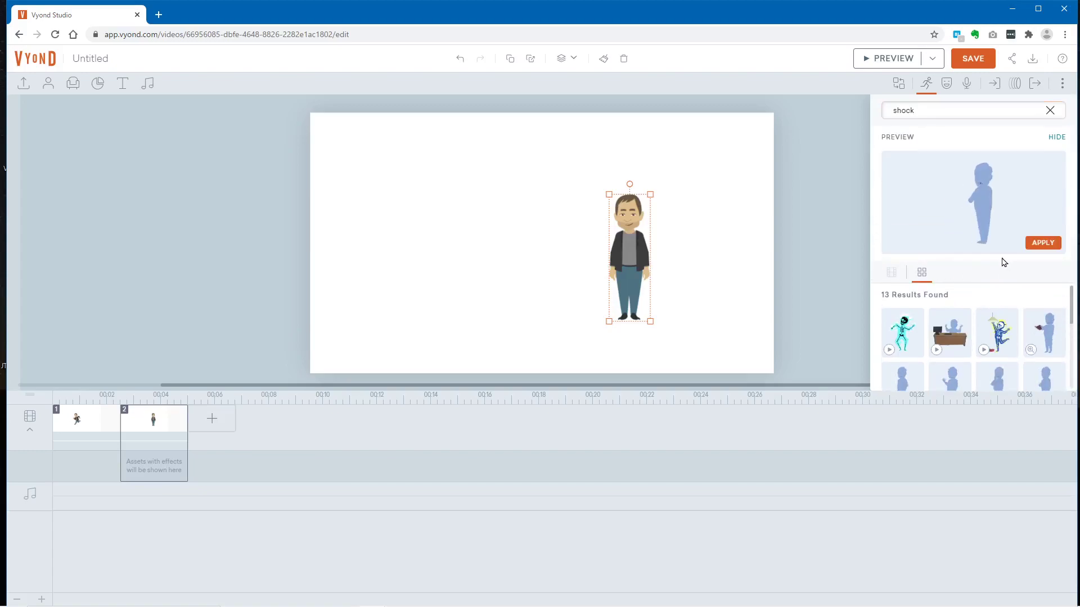
pyautogui.click(1040, 242)
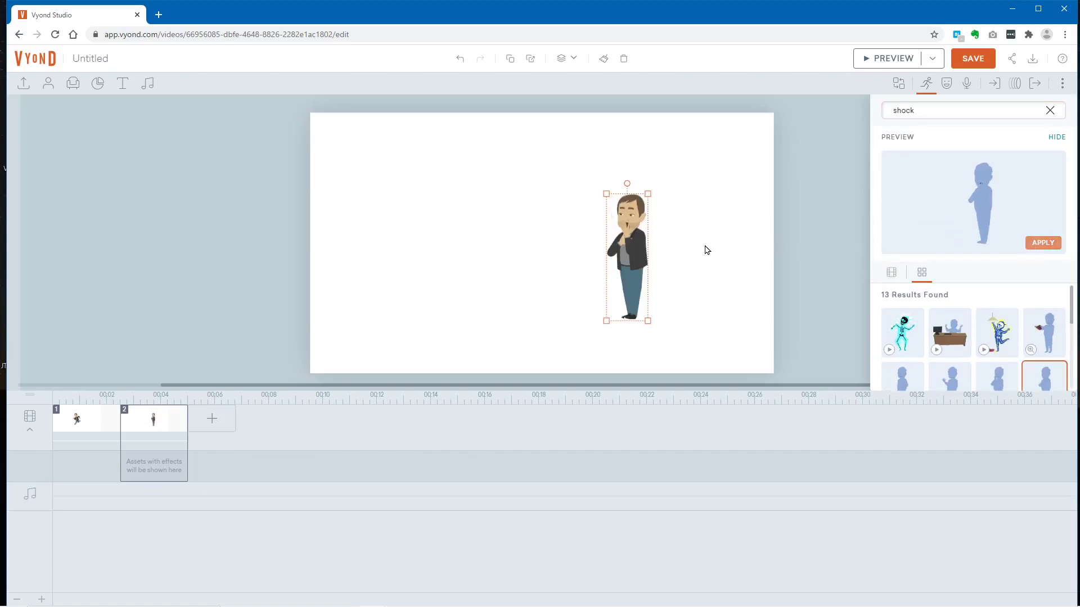
pyautogui.click(707, 250)
pyautogui.click(627, 259)
pyautogui.click(67, 131)
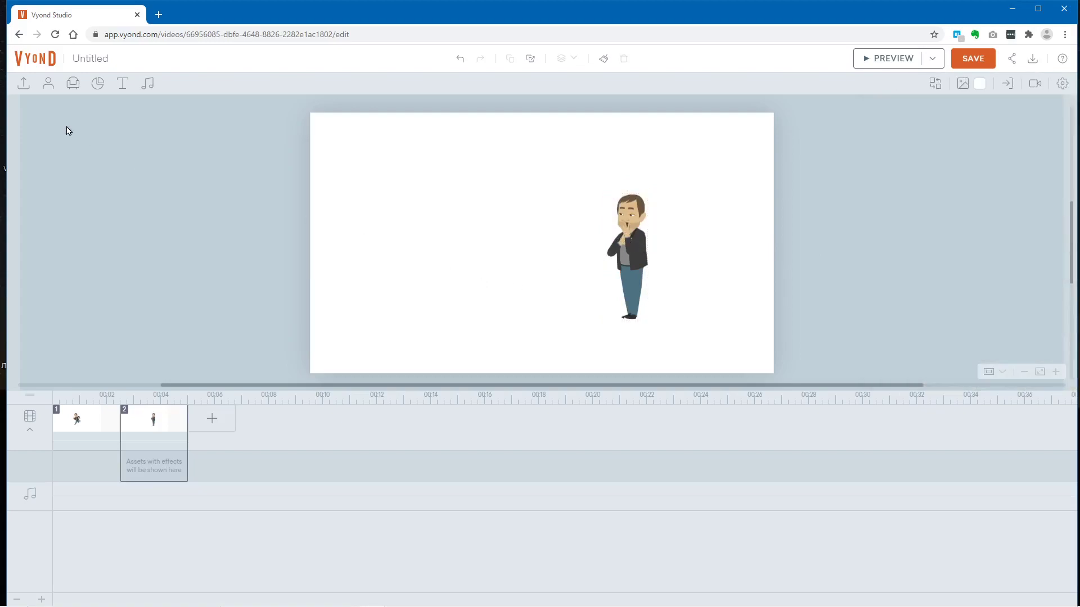
# - Search the props for "tree", add a flat-style palm tree to the man's left, and shrink it to well below his height
pyautogui.click(73, 84)
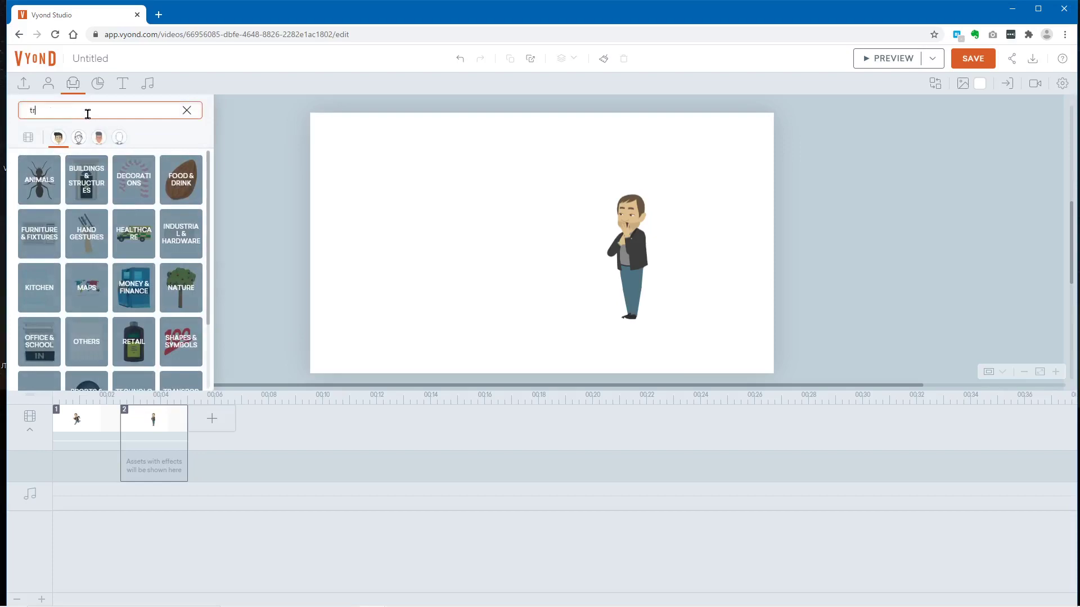
pyautogui.click(88, 143)
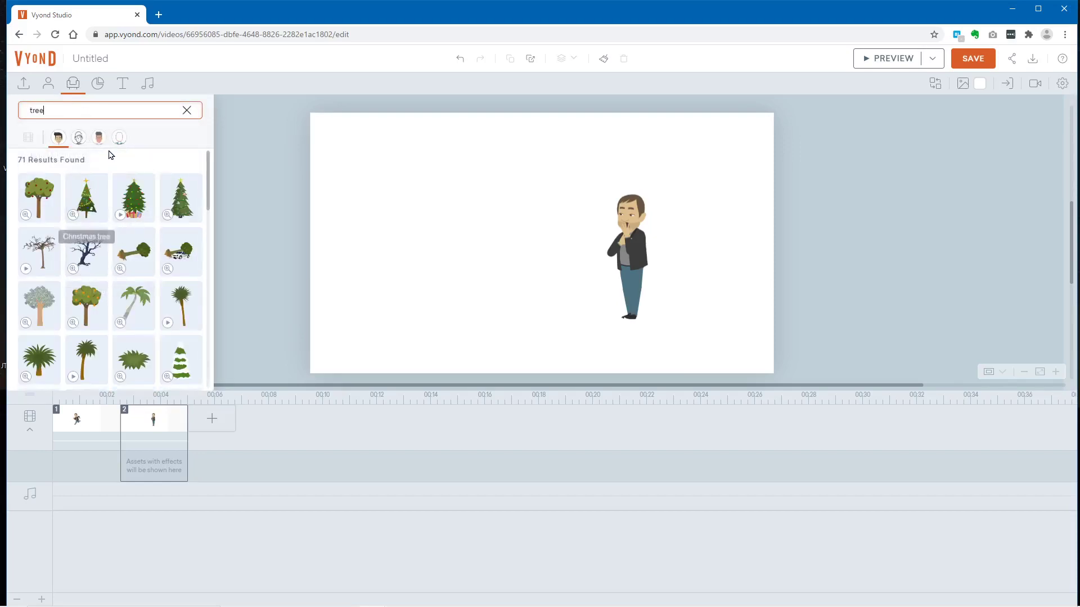
pyautogui.click(98, 138)
pyautogui.click(95, 264)
pyautogui.moveTo(512, 247); pyautogui.dragTo(475, 266)
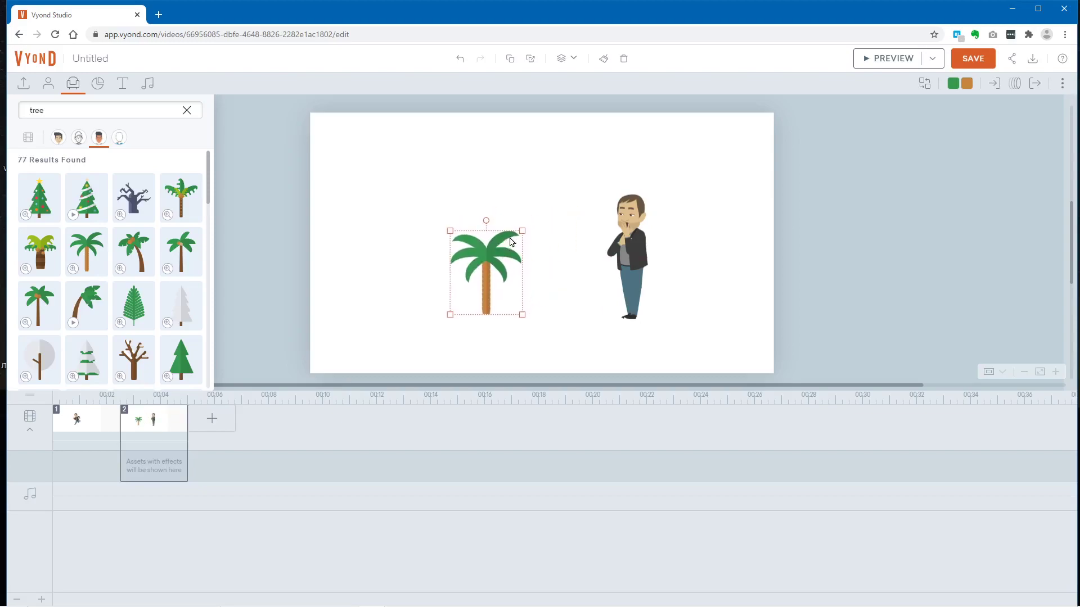
pyautogui.moveTo(513, 233); pyautogui.dragTo(485, 278)
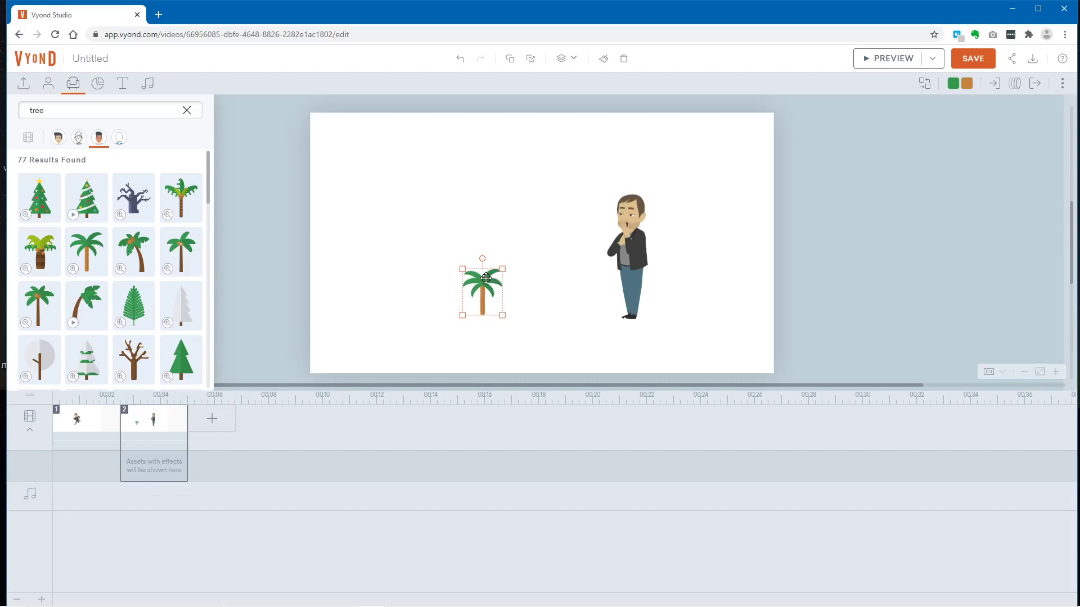
# - Add a motion path to the palm tree, enlarge its end copy directly above the small tree, and preview the growth
pyautogui.click(1015, 85)
pyautogui.click(984, 126)
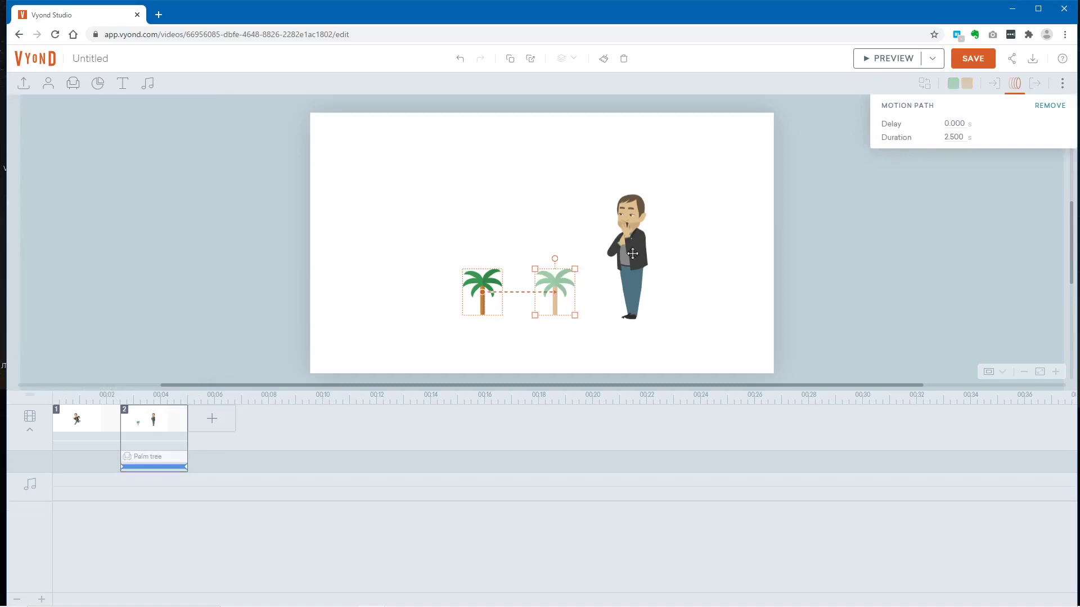
pyautogui.click(540, 288)
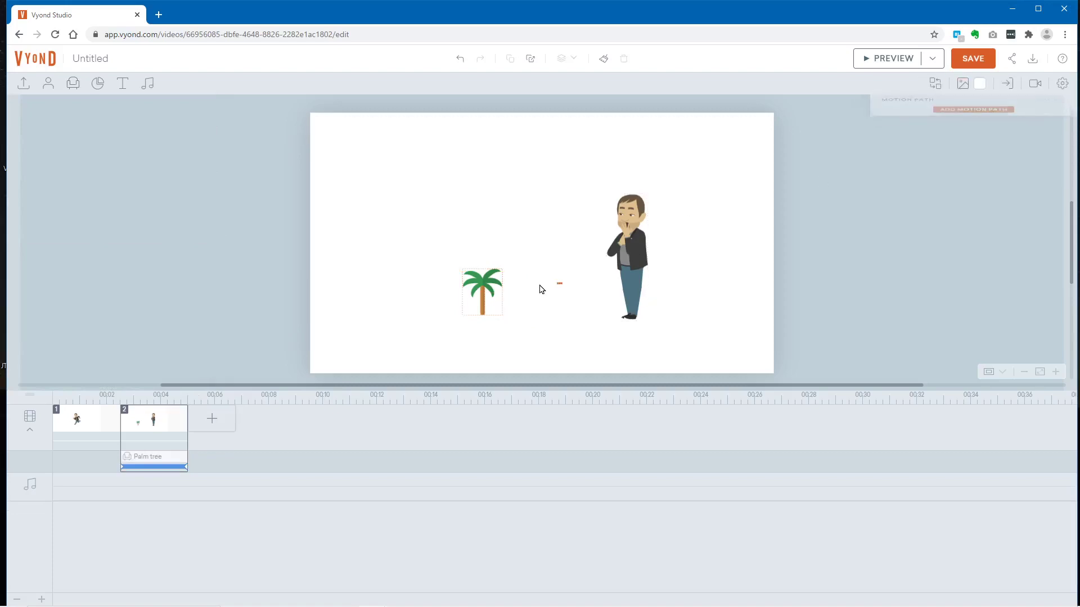
pyautogui.click(490, 292)
pyautogui.moveTo(550, 284); pyautogui.dragTo(615, 137)
pyautogui.moveTo(546, 188); pyautogui.dragTo(490, 192)
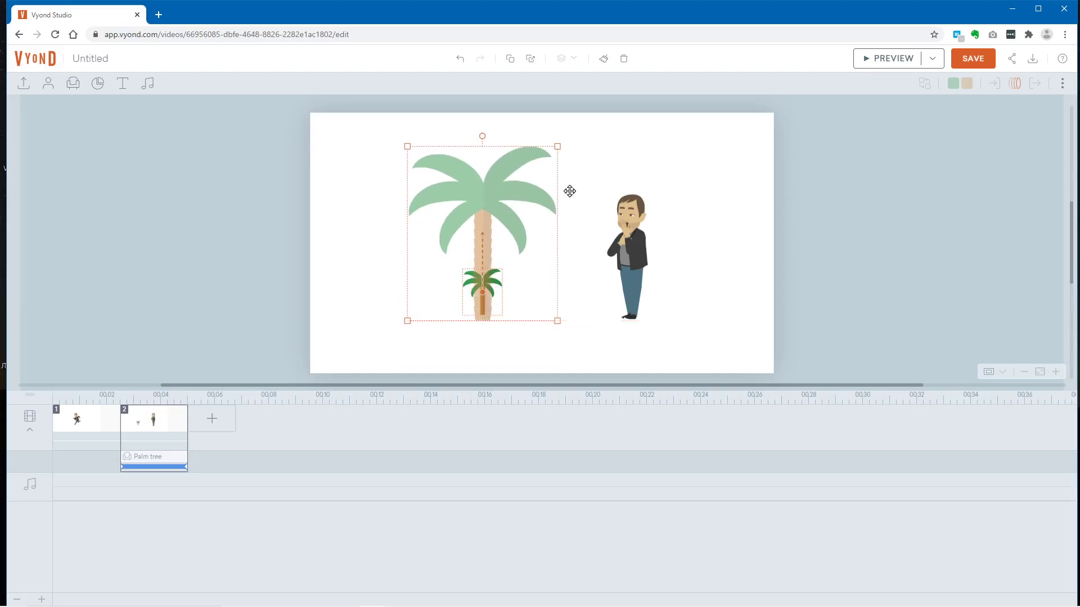
pyautogui.click(691, 180)
pyautogui.click(888, 58)
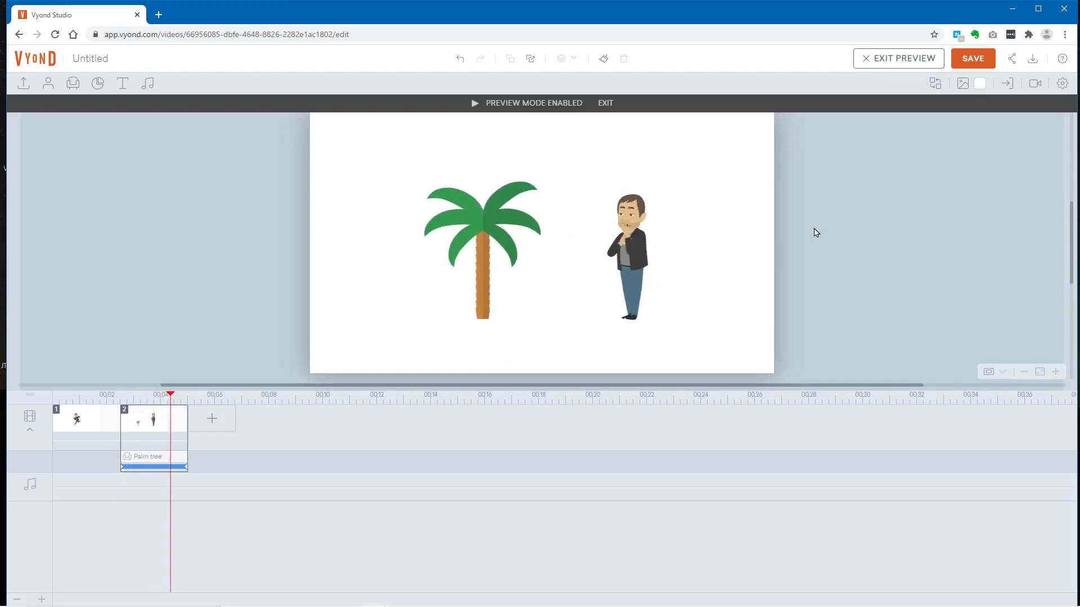
pyautogui.click(897, 62)
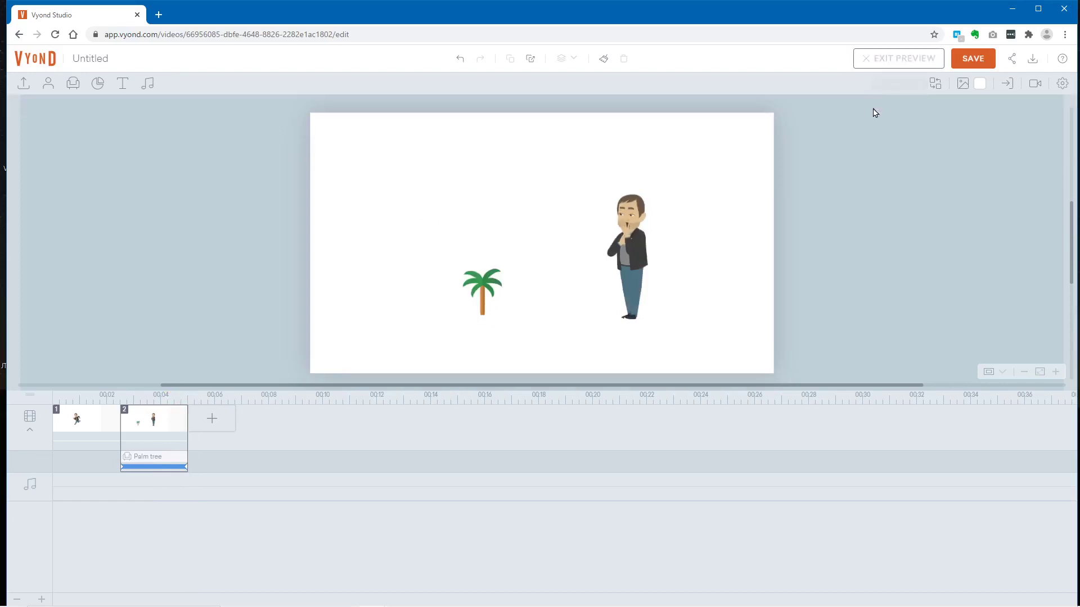
# - Trim both ends of the palm tree's motion path on the timeline and preview the second scene again
pyautogui.click(172, 467)
pyautogui.moveTo(172, 467); pyautogui.dragTo(151, 470)
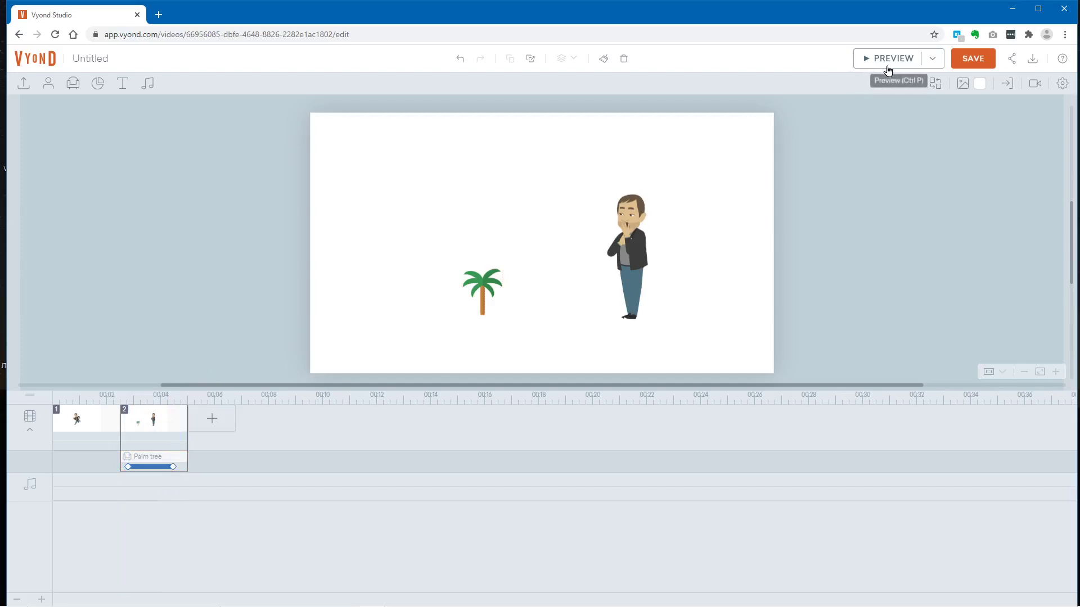
pyautogui.click(886, 61)
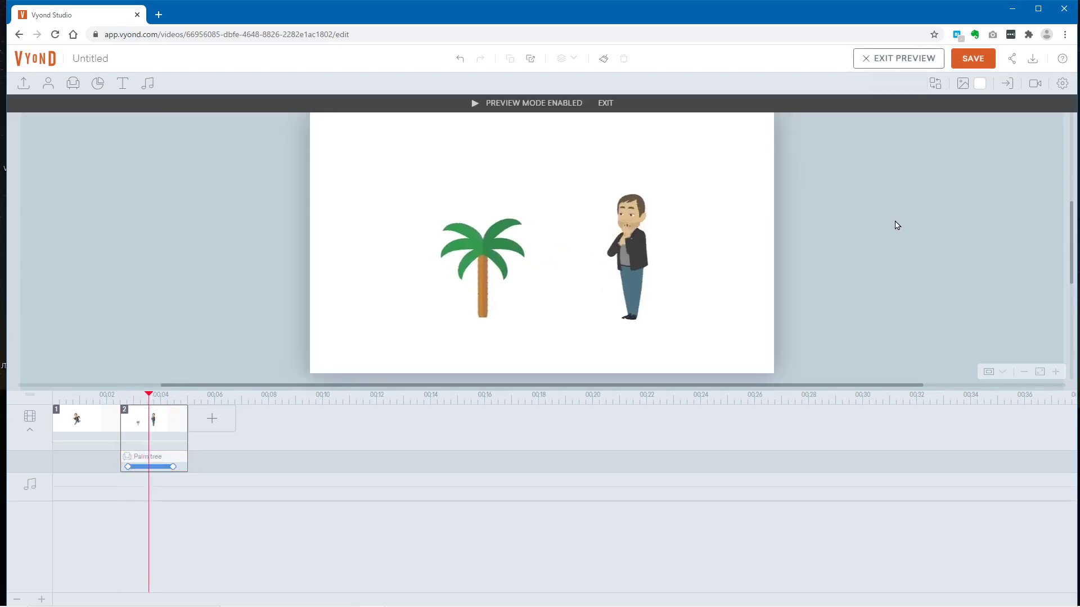
pyautogui.click(893, 62)
# - Add a blank third scene after the palm tree scene
pyautogui.click(77, 419)
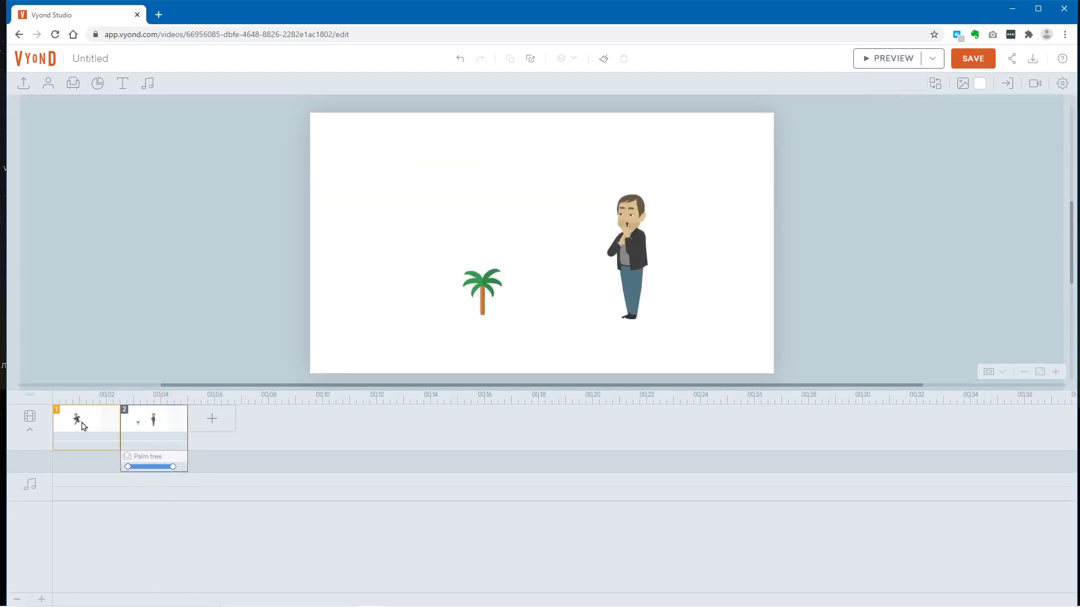
pyautogui.click(157, 431)
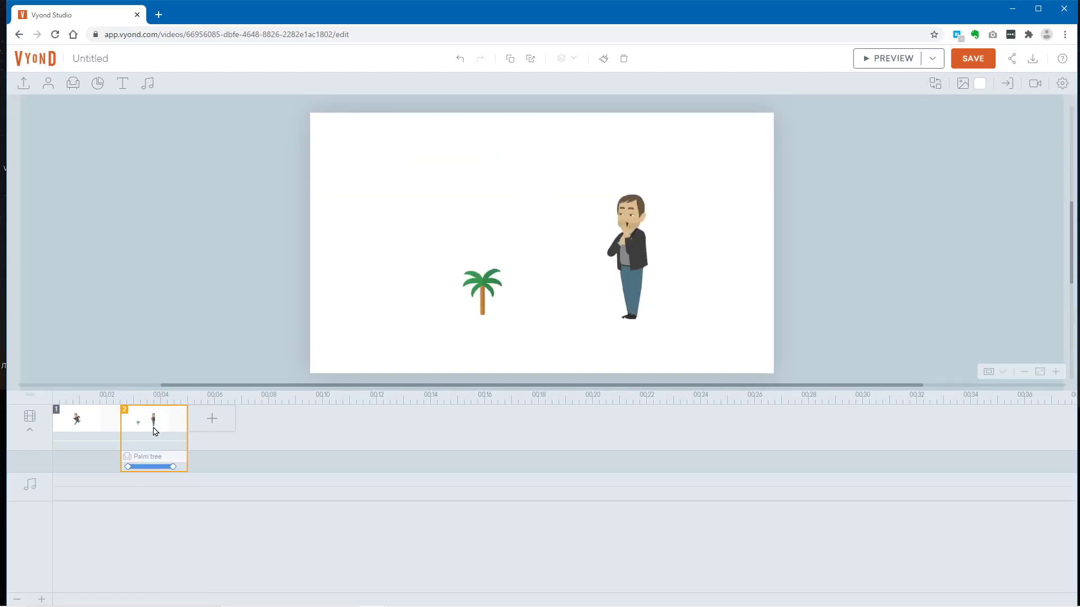
pyautogui.click(209, 423)
pyautogui.click(235, 505)
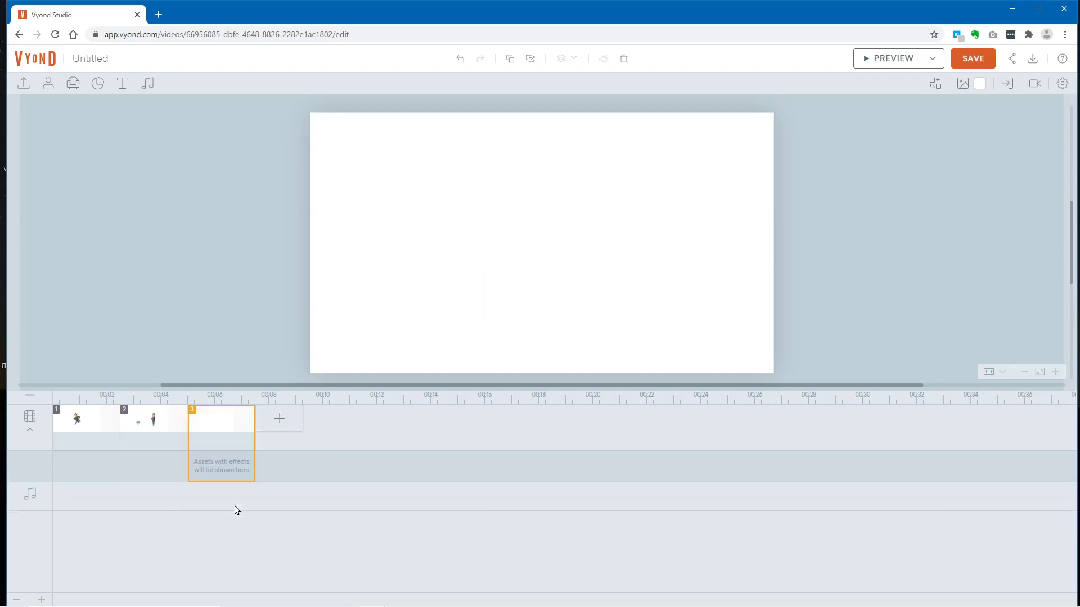
# - Place the flat-style Casual man with glasses and a teal T-shirt at the stage's centre, slightly lowered
pyautogui.click(47, 86)
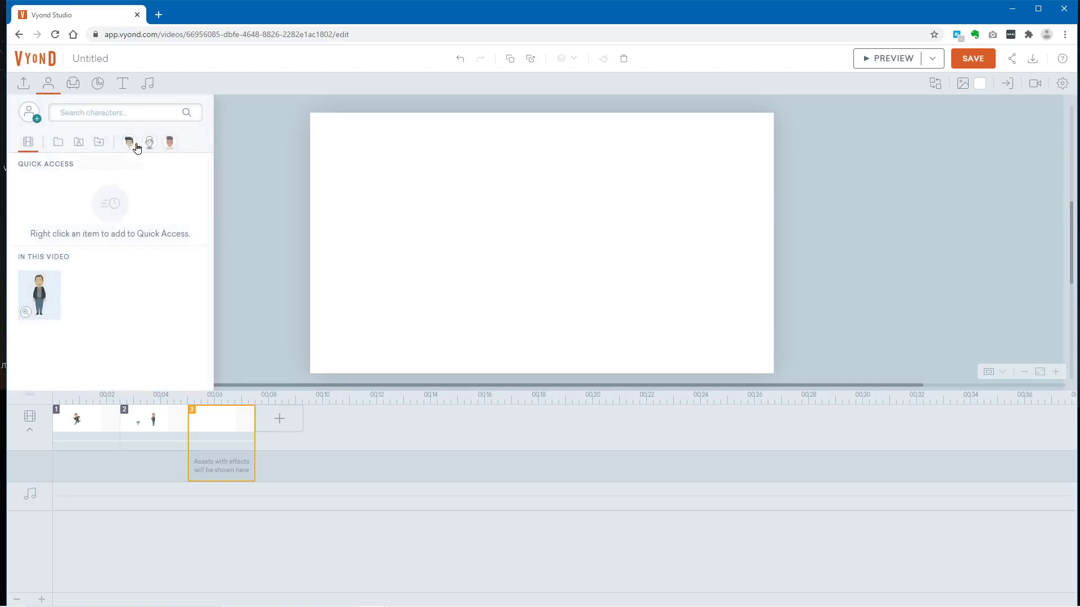
pyautogui.click(169, 143)
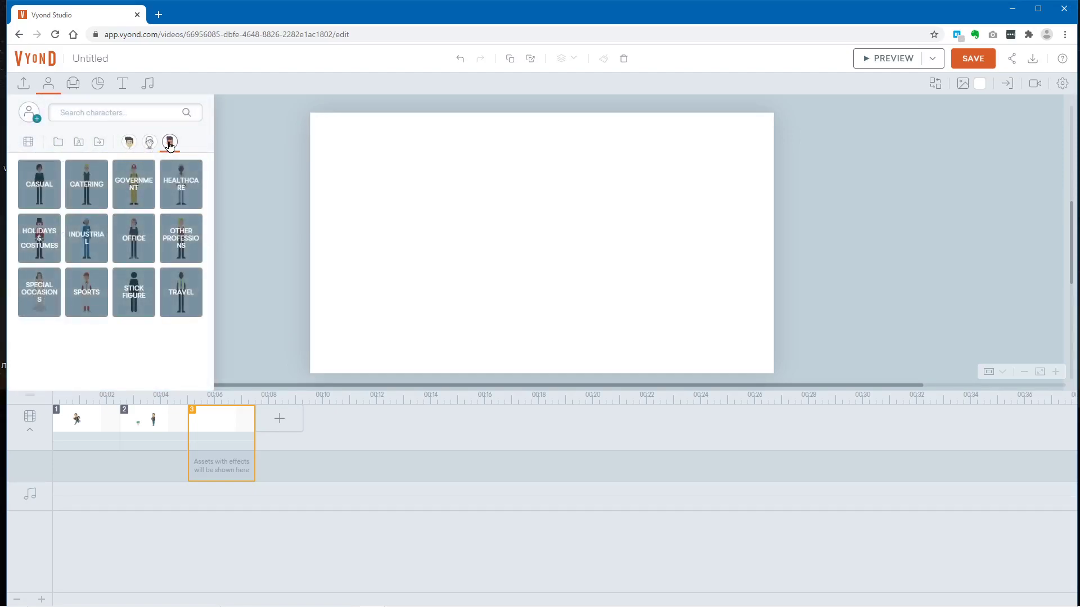
pyautogui.click(39, 184)
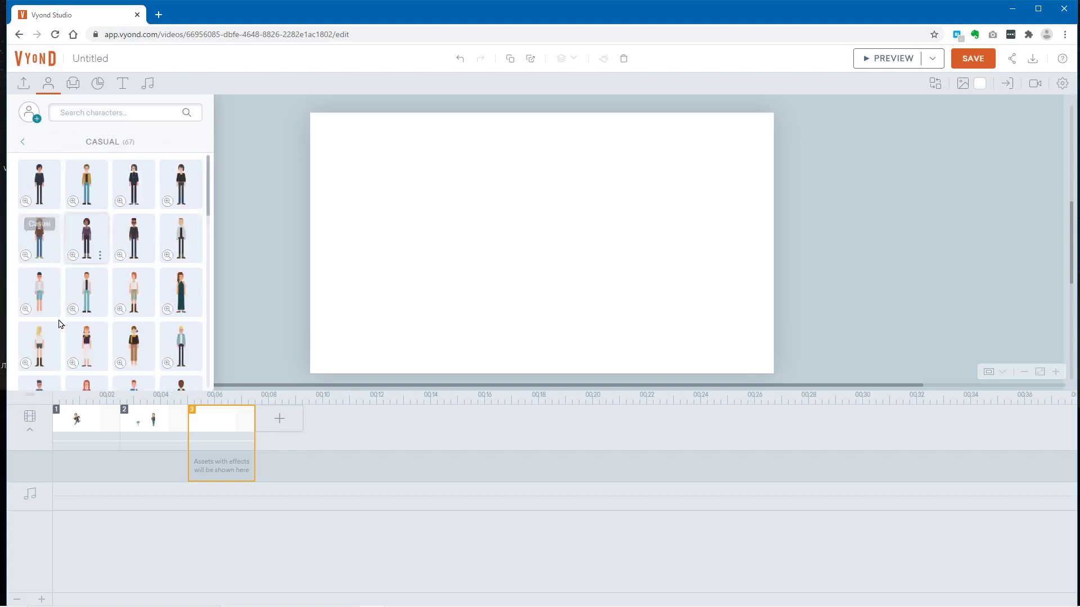
pyautogui.scroll(-1, 45, 332)
pyautogui.click(36, 339)
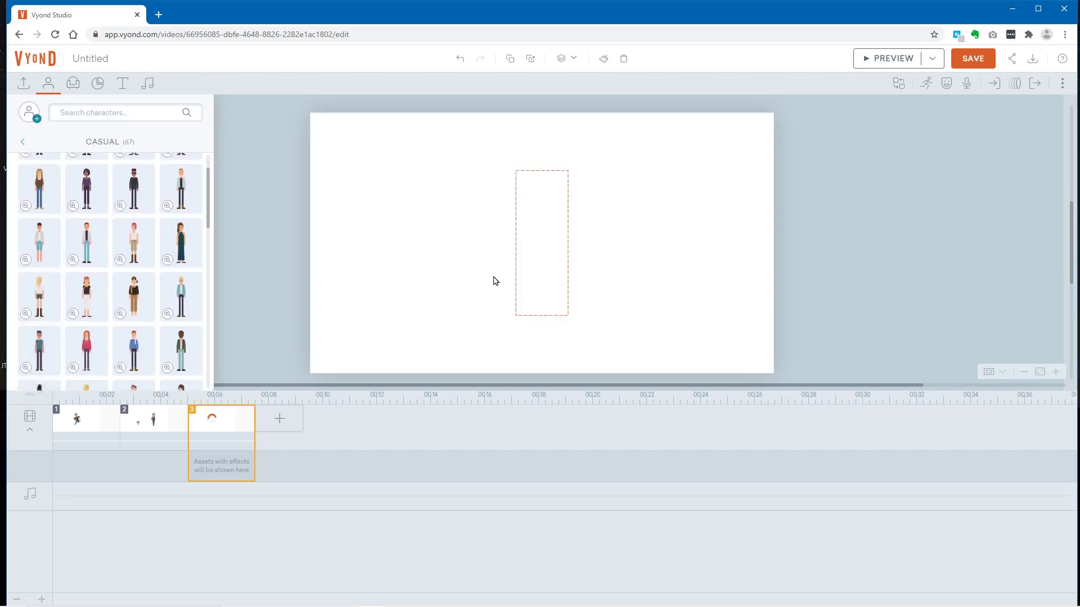
pyautogui.moveTo(543, 245); pyautogui.dragTo(543, 260)
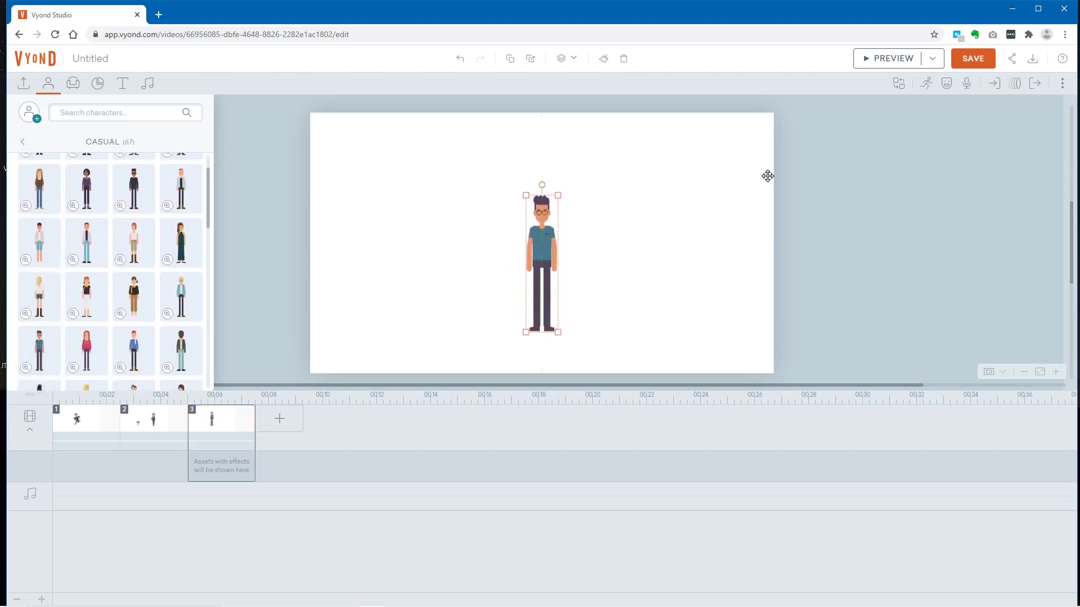
# - Search the actions for "running" and apply the front-facing running action to the man with glasses
pyautogui.click(928, 91)
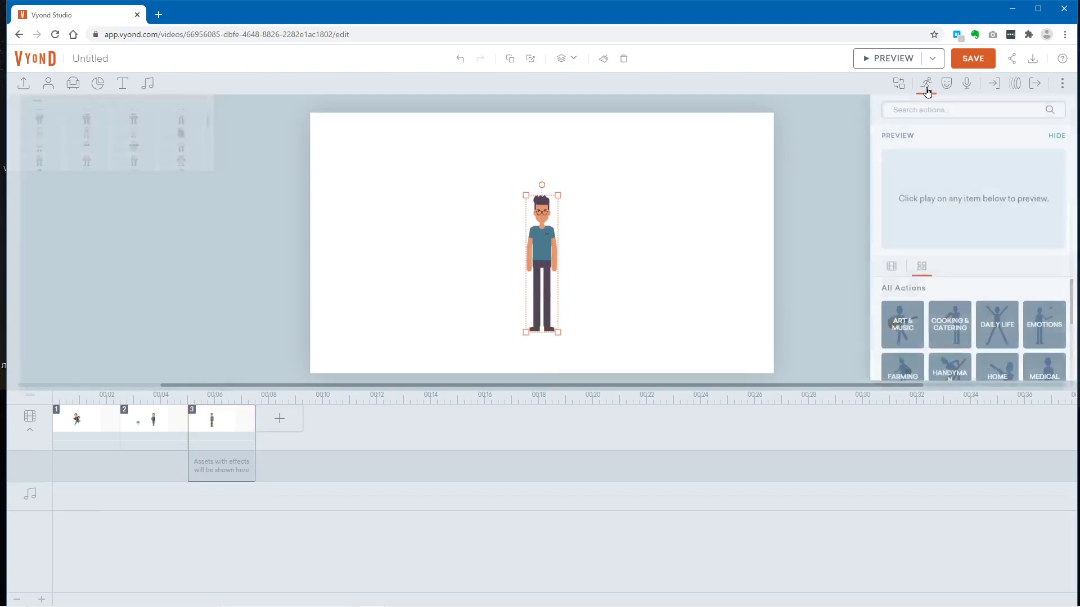
pyautogui.click(933, 112)
pyautogui.write('run')
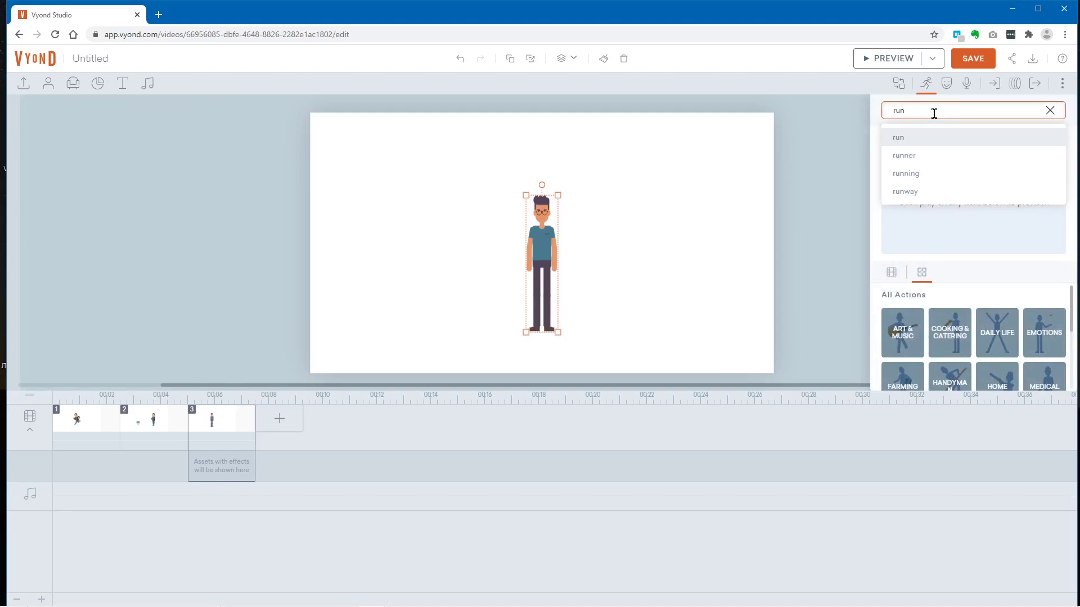
pyautogui.click(943, 173)
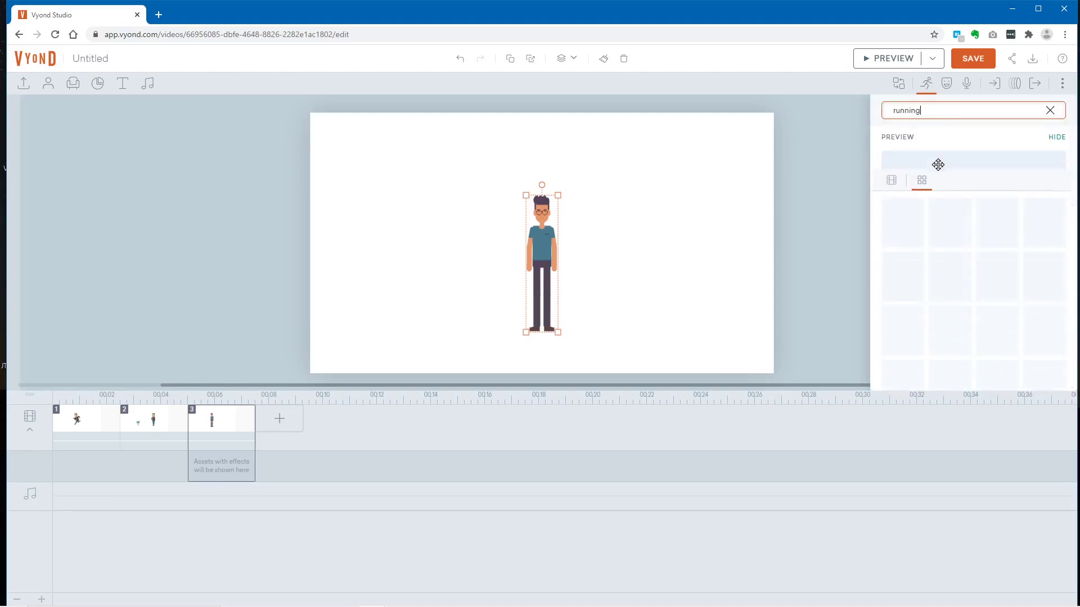
pyautogui.scroll(-2, 1029, 281)
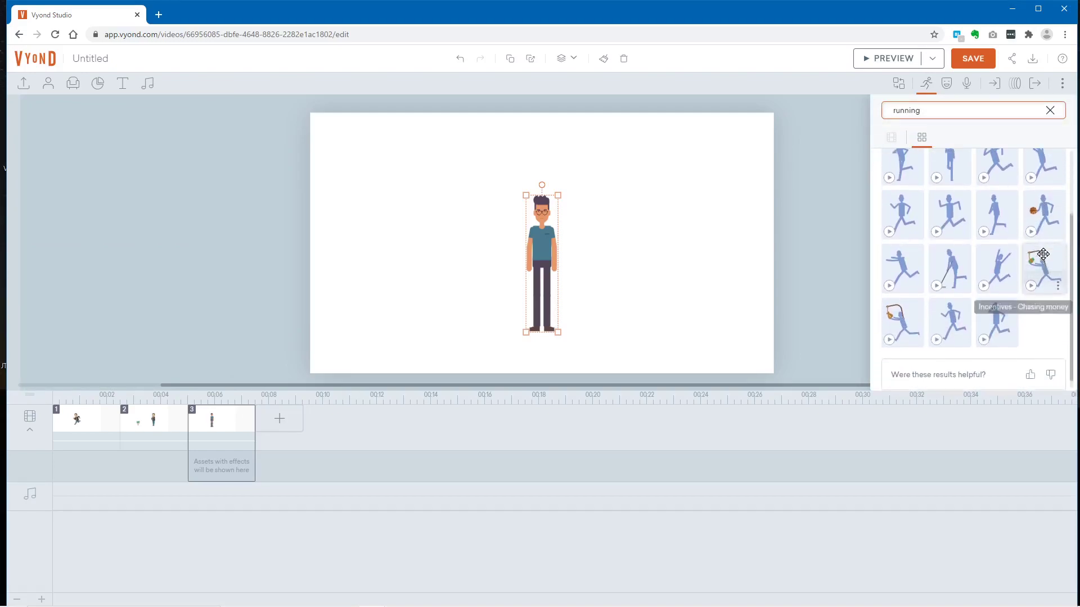
pyautogui.scroll(2, 968, 282)
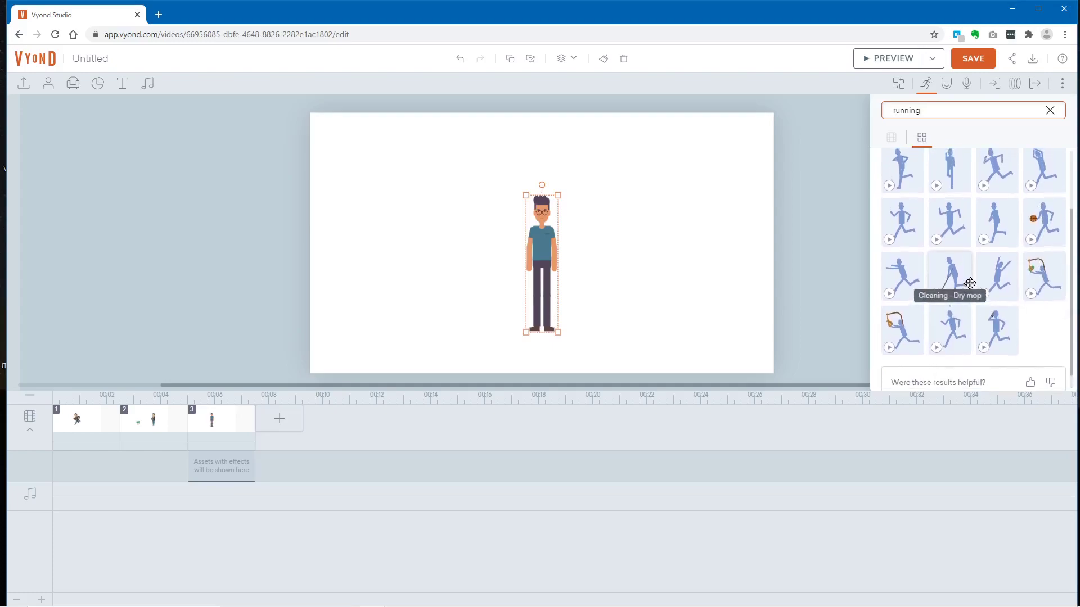
pyautogui.scroll(1, 974, 280)
pyautogui.click(950, 235)
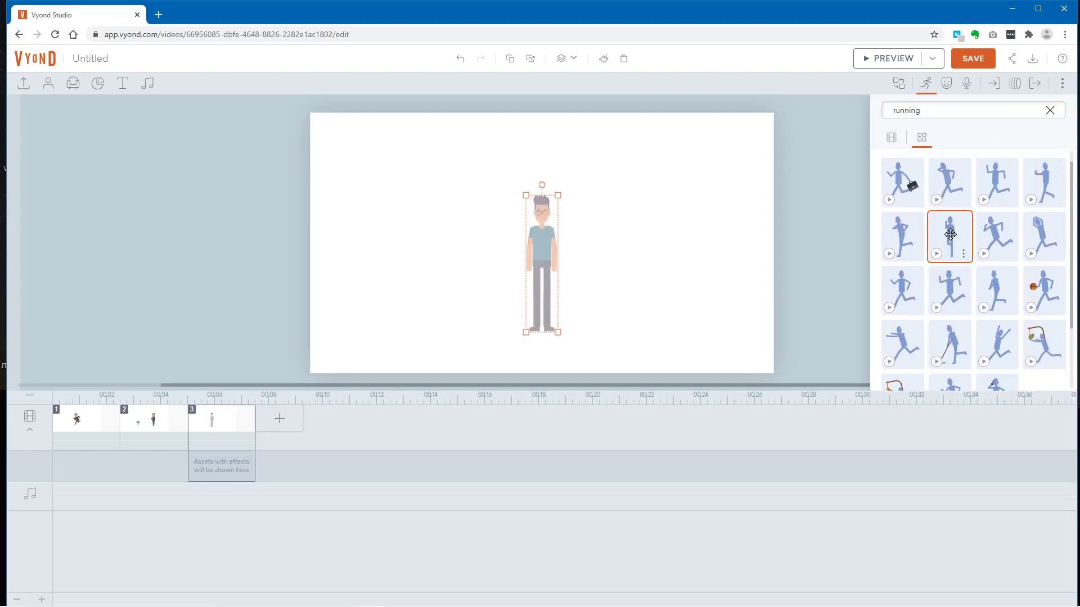
pyautogui.click(676, 252)
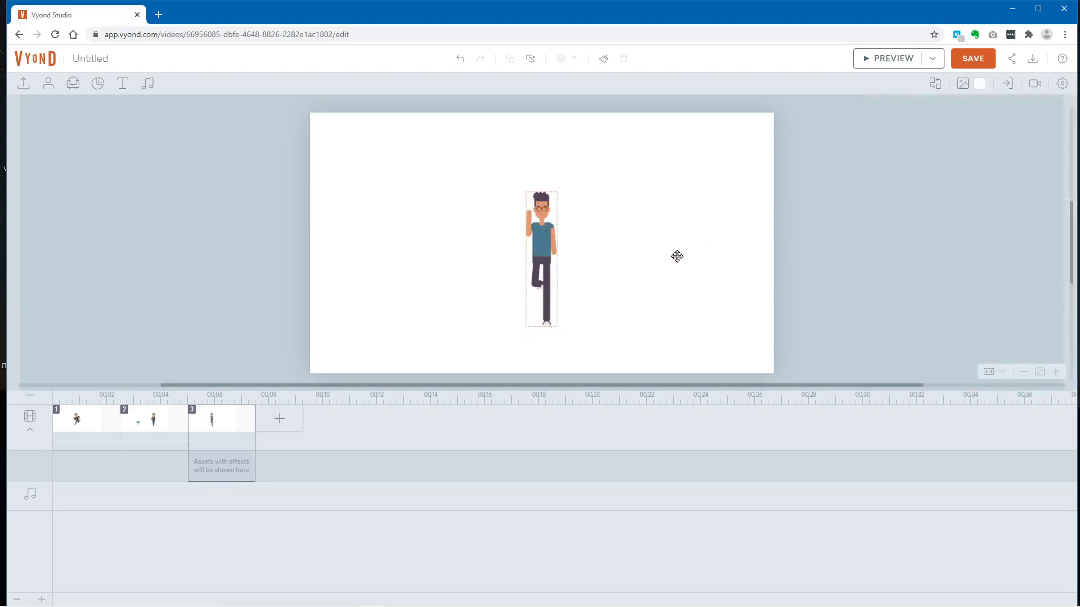
# - Add a motion path to the front-facing running man and adjust the size and position of its end copy
pyautogui.click(540, 242)
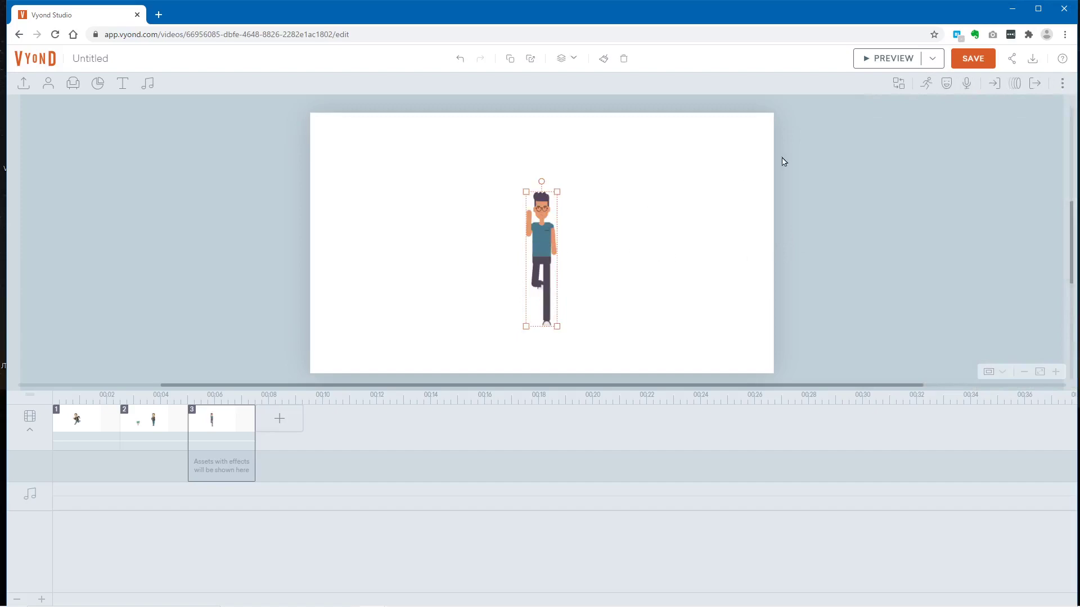
pyautogui.click(1015, 87)
pyautogui.click(966, 124)
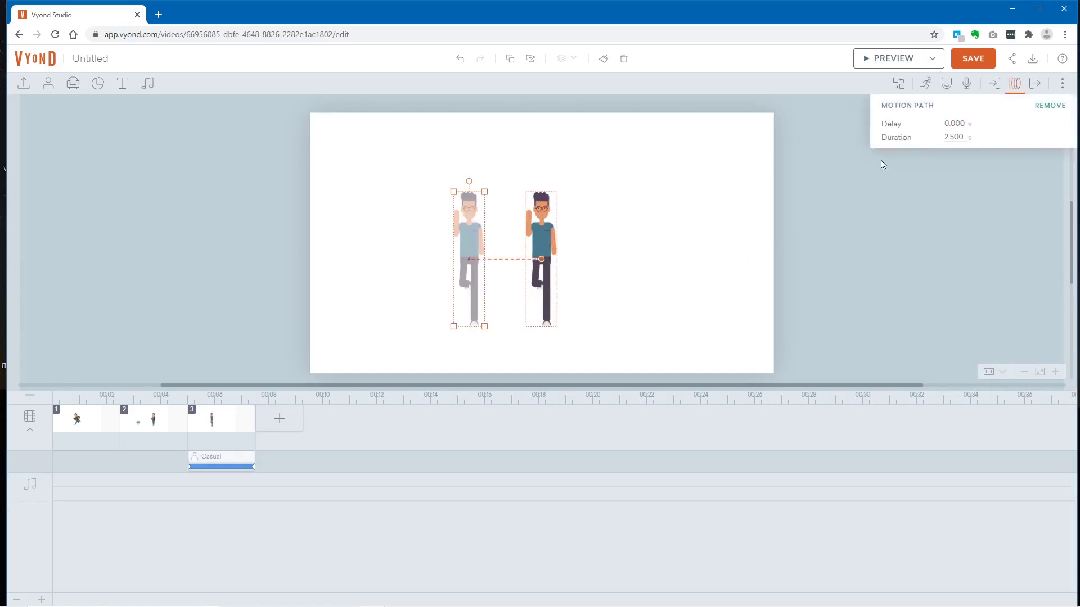
pyautogui.moveTo(547, 147); pyautogui.dragTo(570, 163)
pyautogui.moveTo(486, 172); pyautogui.dragTo(541, 240)
pyautogui.click(628, 175)
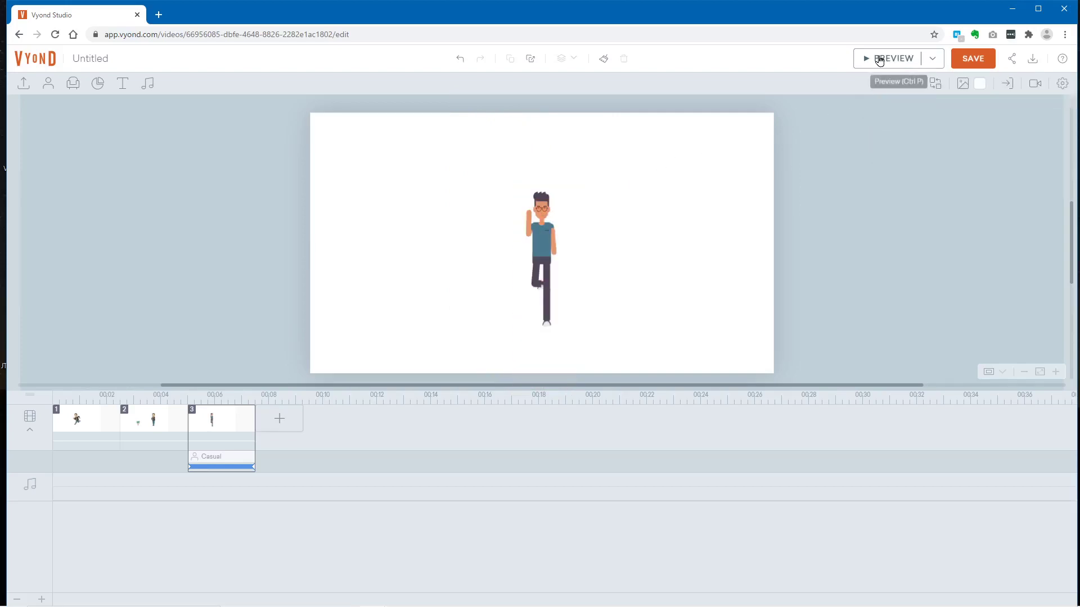
# - Preview the running man's scene and extend the third scene to about the 8-second mark on the timeline
pyautogui.click(880, 59)
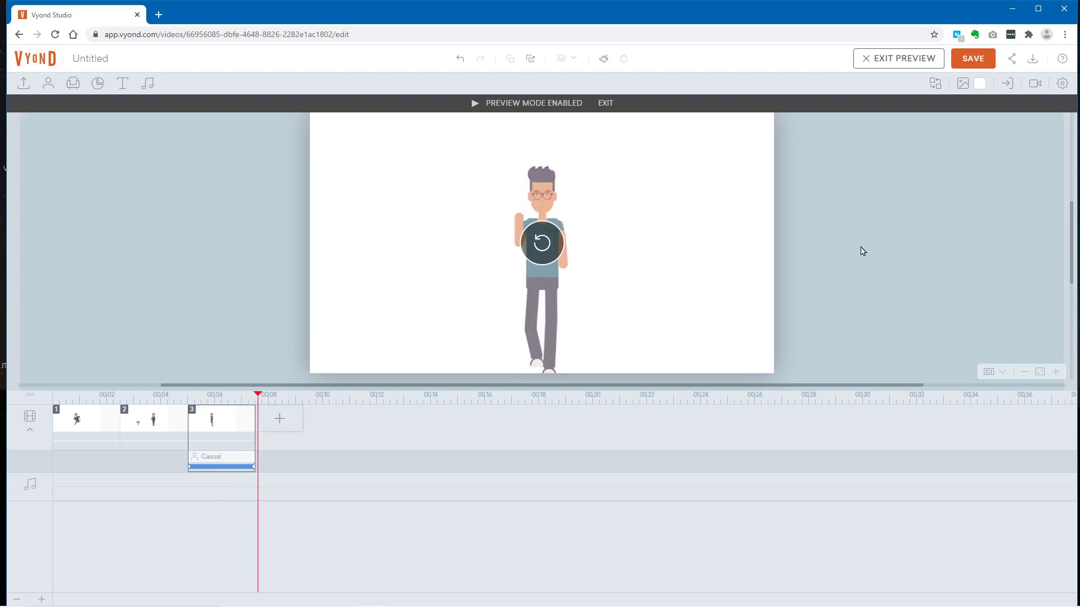
pyautogui.click(889, 63)
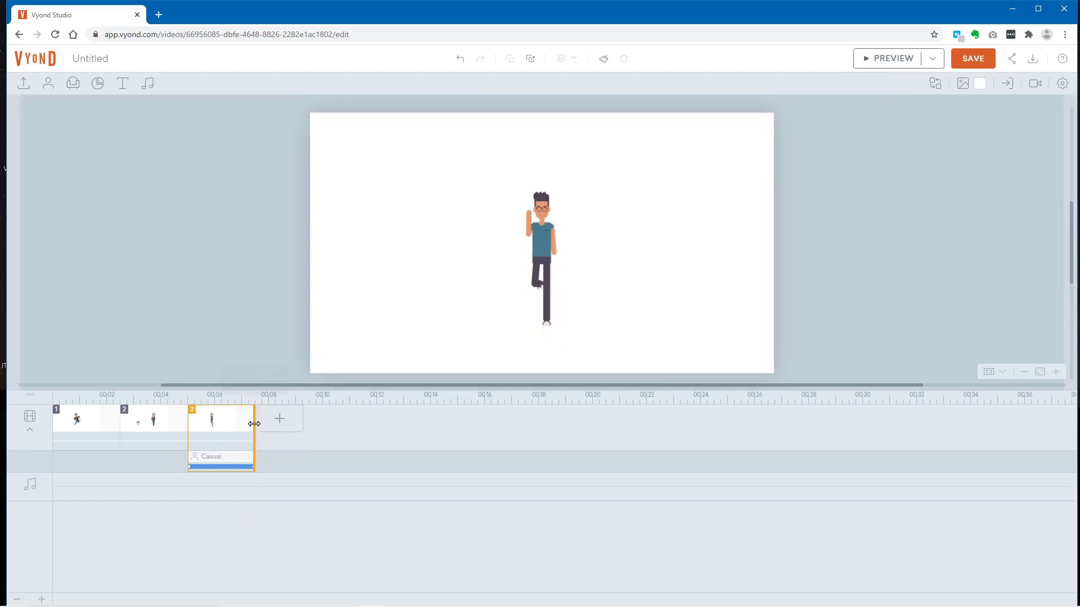
pyautogui.moveTo(254, 422); pyautogui.dragTo(270, 422)
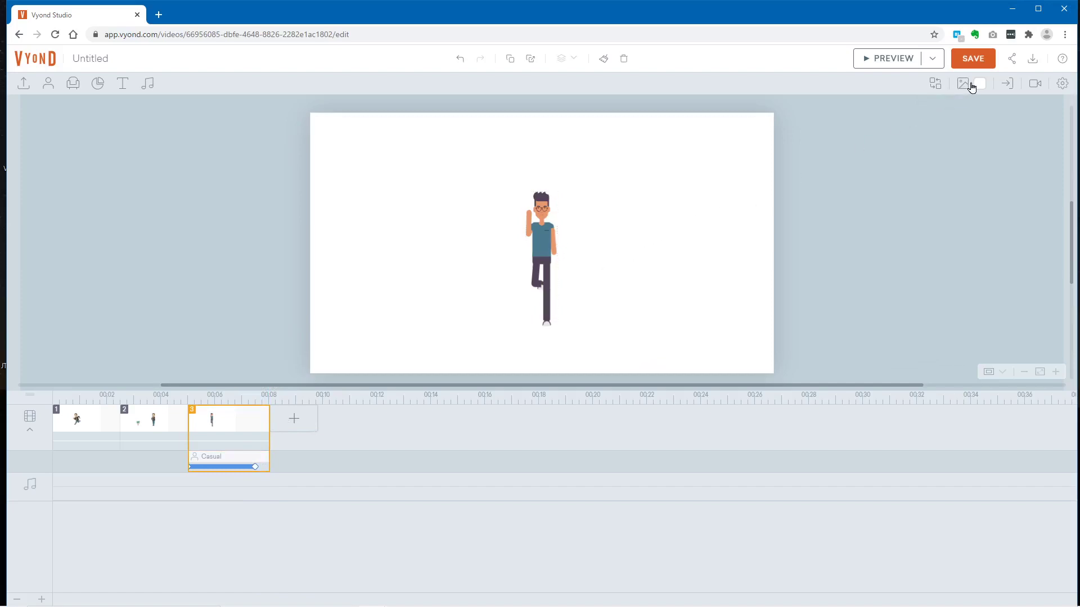
# - Search the backgrounds for "road", apply the straight Road with grass on both sides to the third scene, and preview it
pyautogui.click(962, 86)
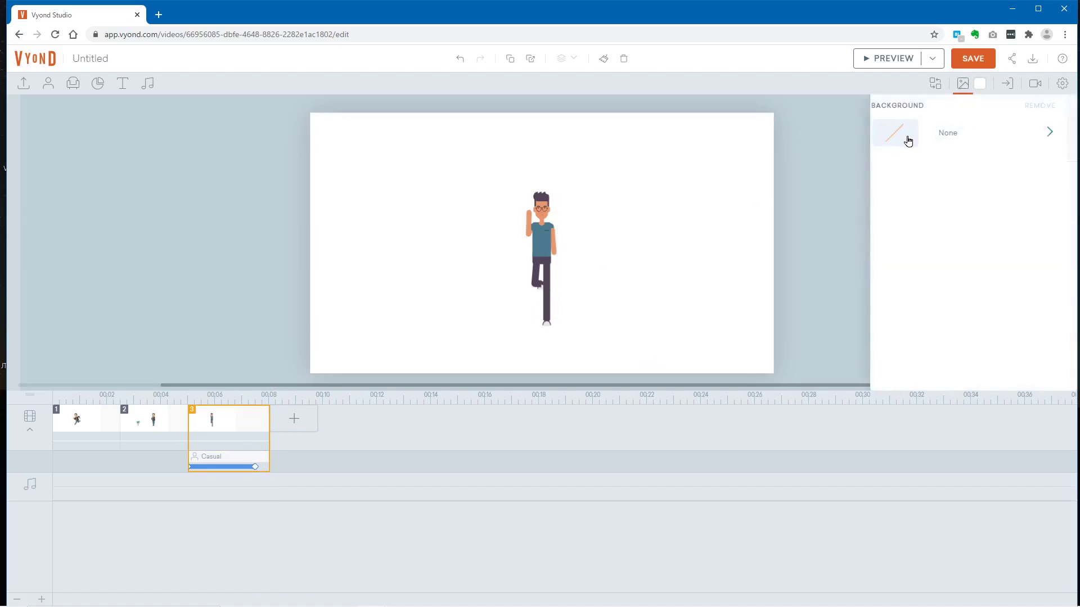
pyautogui.click(908, 140)
pyautogui.click(914, 125)
pyautogui.write('road')
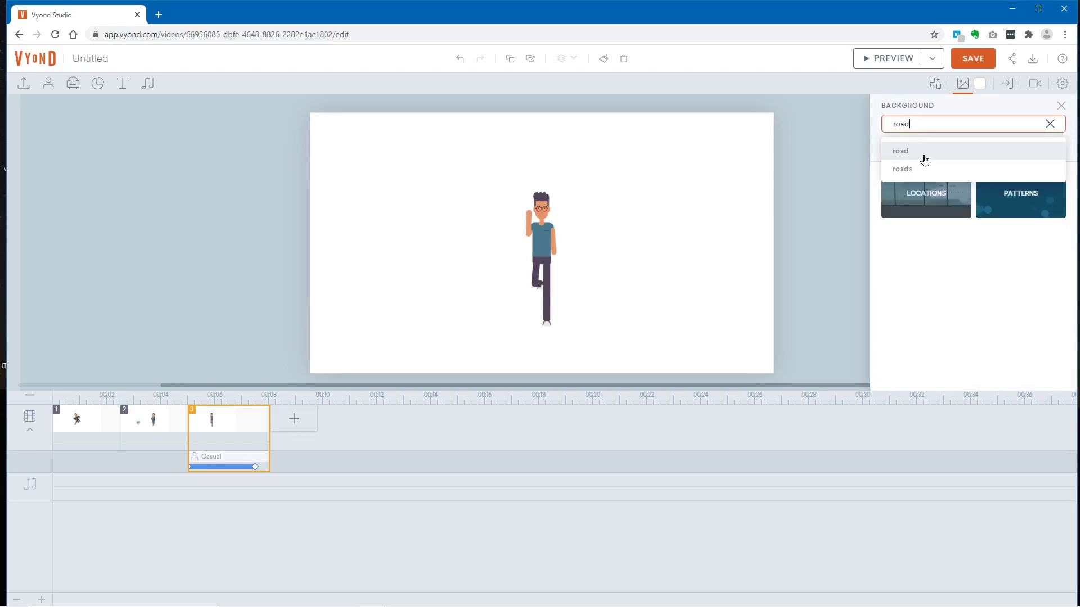
pyautogui.click(924, 161)
pyautogui.scroll(-1, 996, 282)
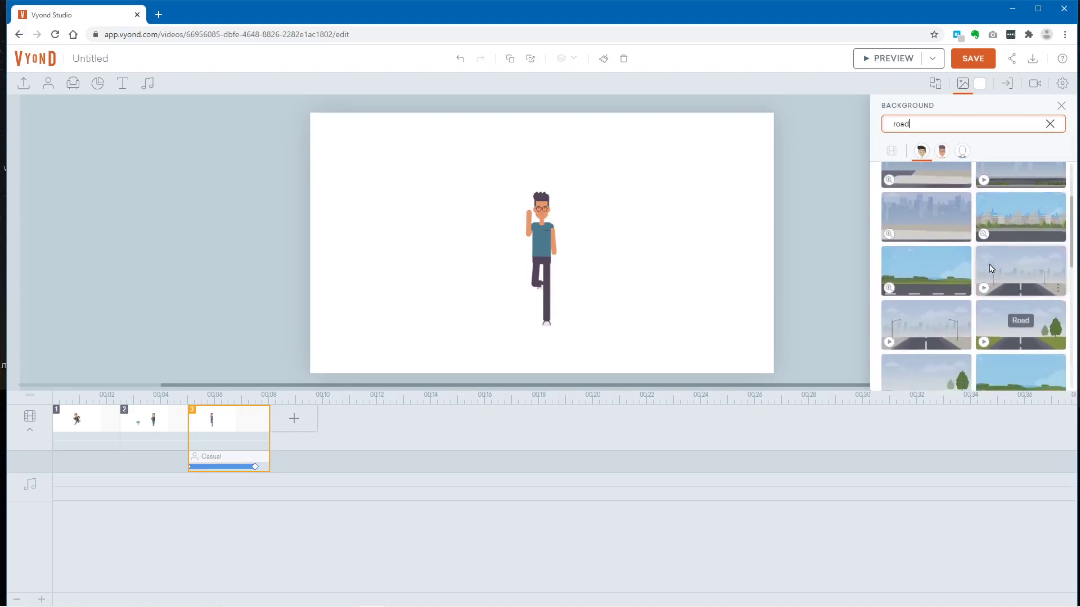
pyautogui.scroll(-1, 1028, 270)
pyautogui.scroll(-2, 967, 340)
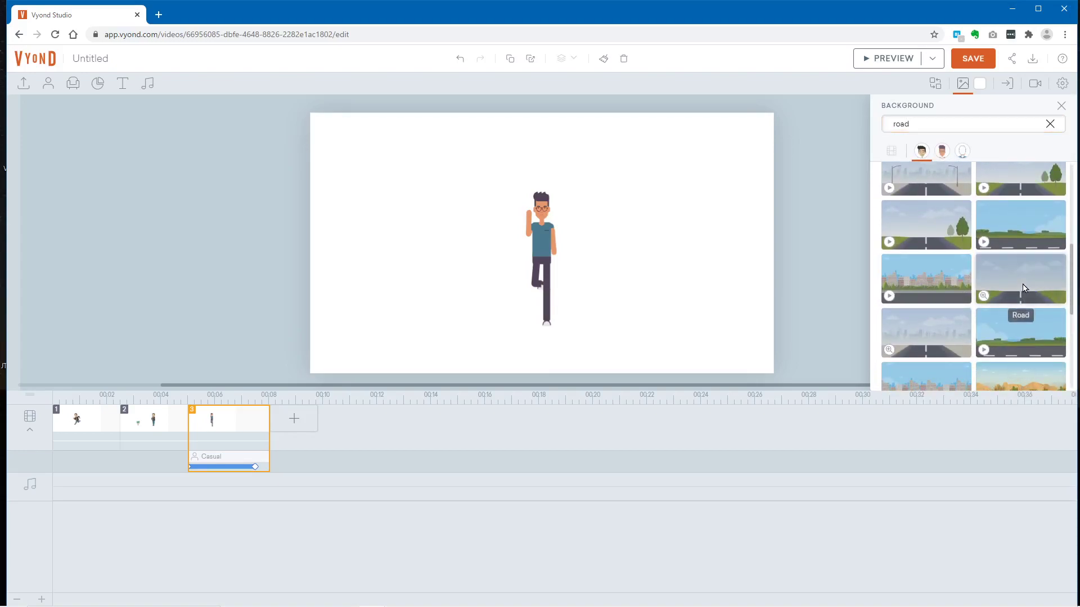
pyautogui.click(1023, 288)
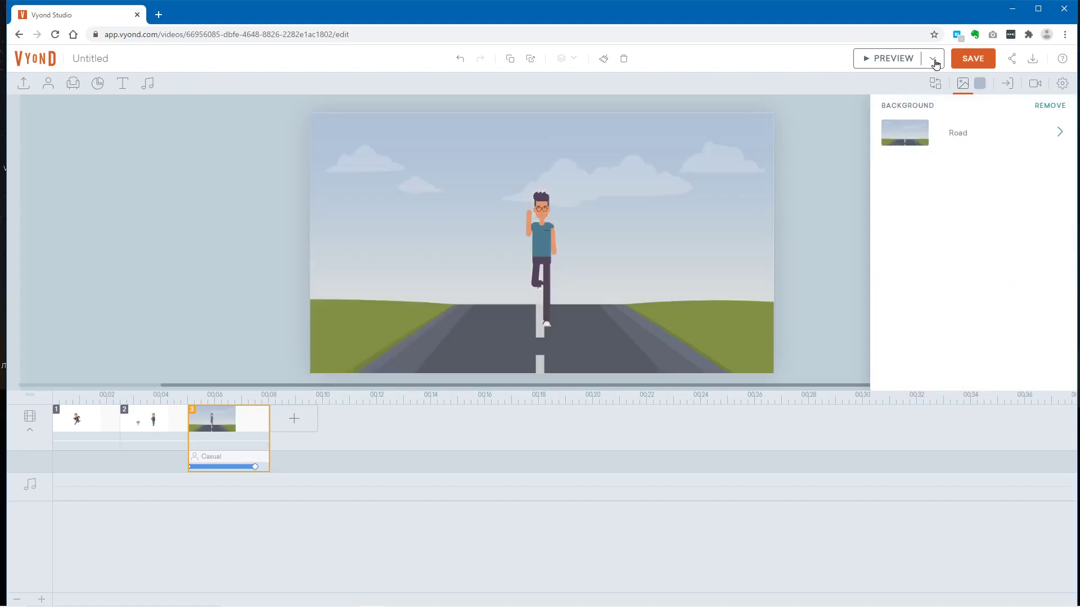
pyautogui.click(894, 58)
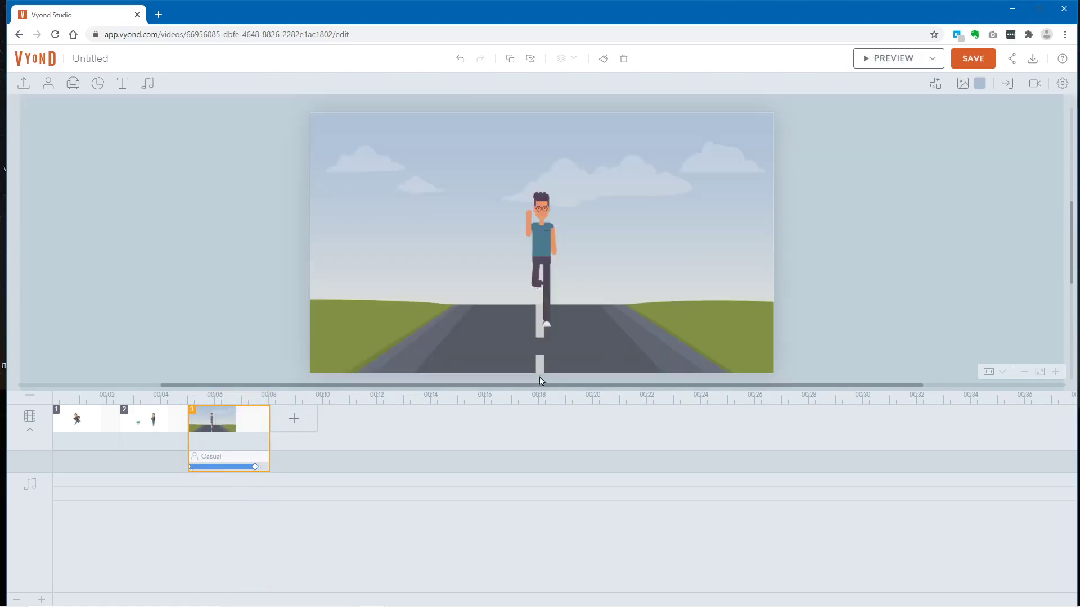
# - Add a blank fourth scene and place the plain "Add a title" text at the stage's centre
pyautogui.click(294, 421)
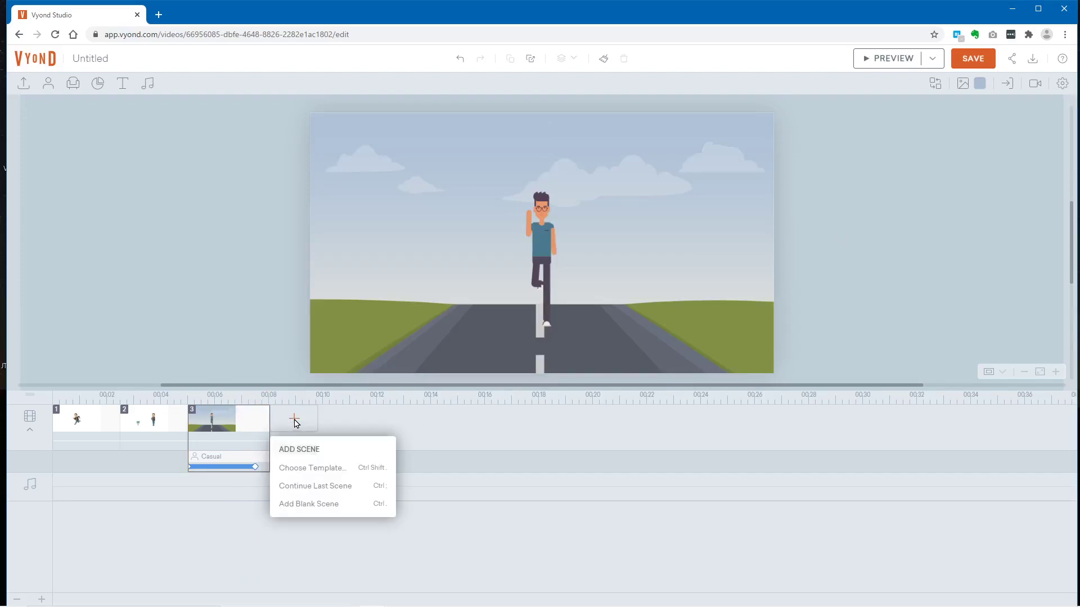
pyautogui.click(296, 506)
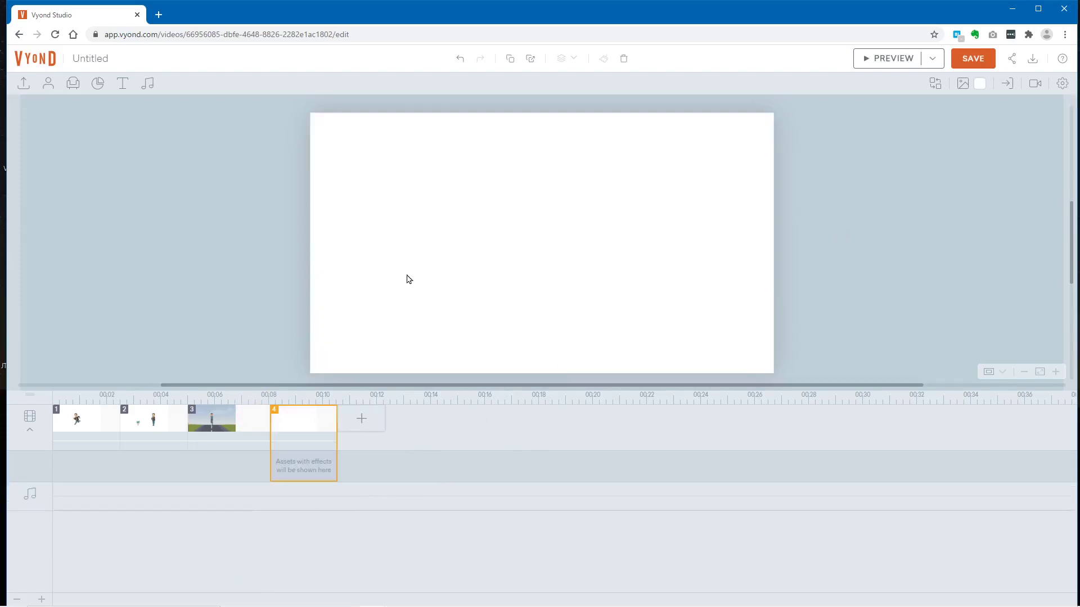
pyautogui.click(122, 85)
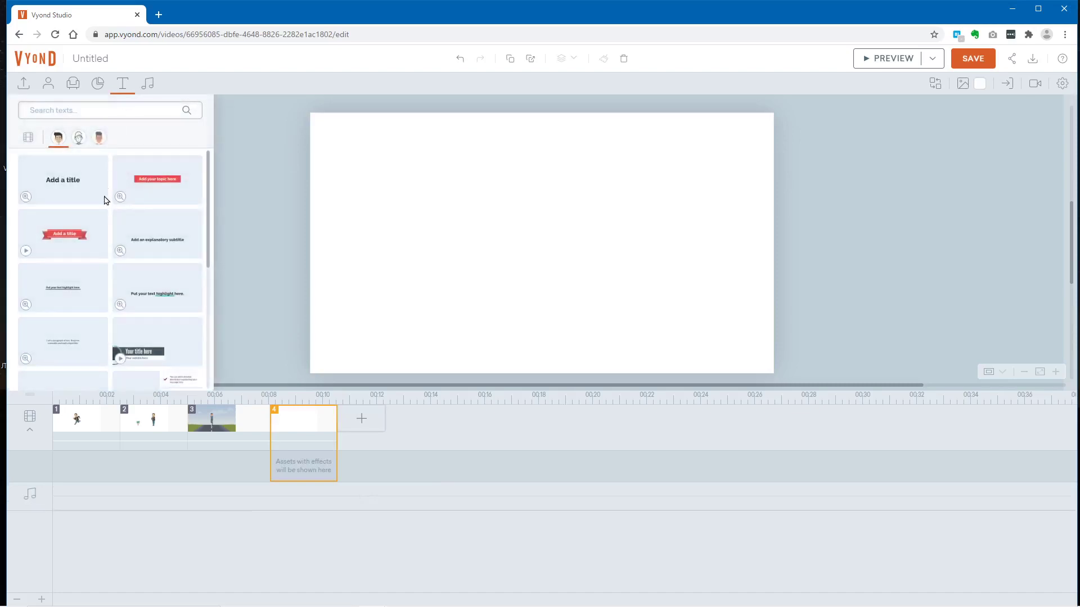
pyautogui.click(77, 190)
pyautogui.doubleClick(515, 240)
pyautogui.click(598, 304)
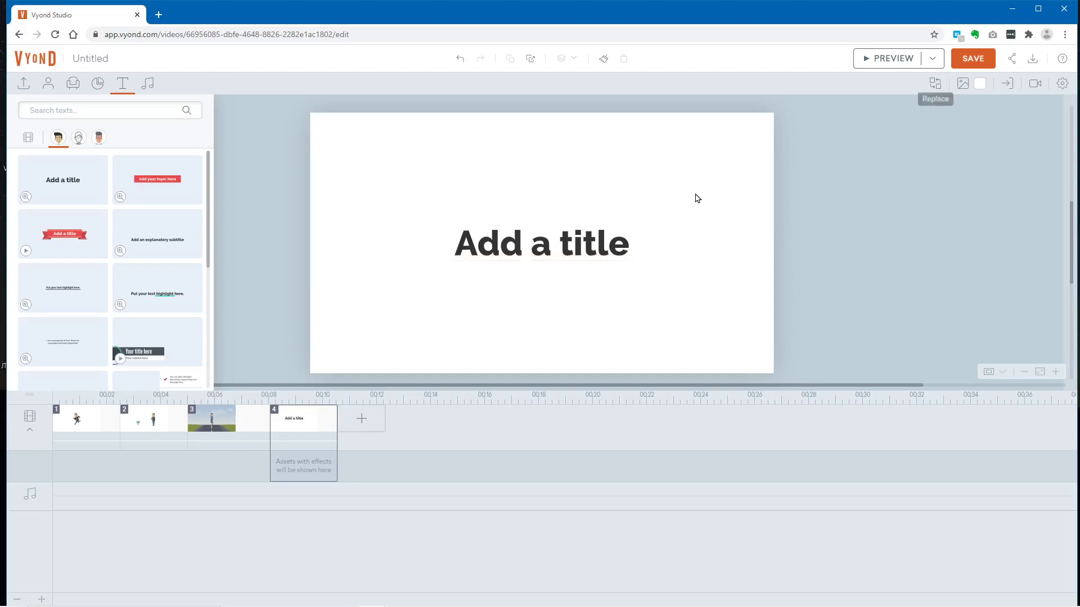
# - Add a motion path to the "Add a title" text in the fourth scene
pyautogui.click(626, 243)
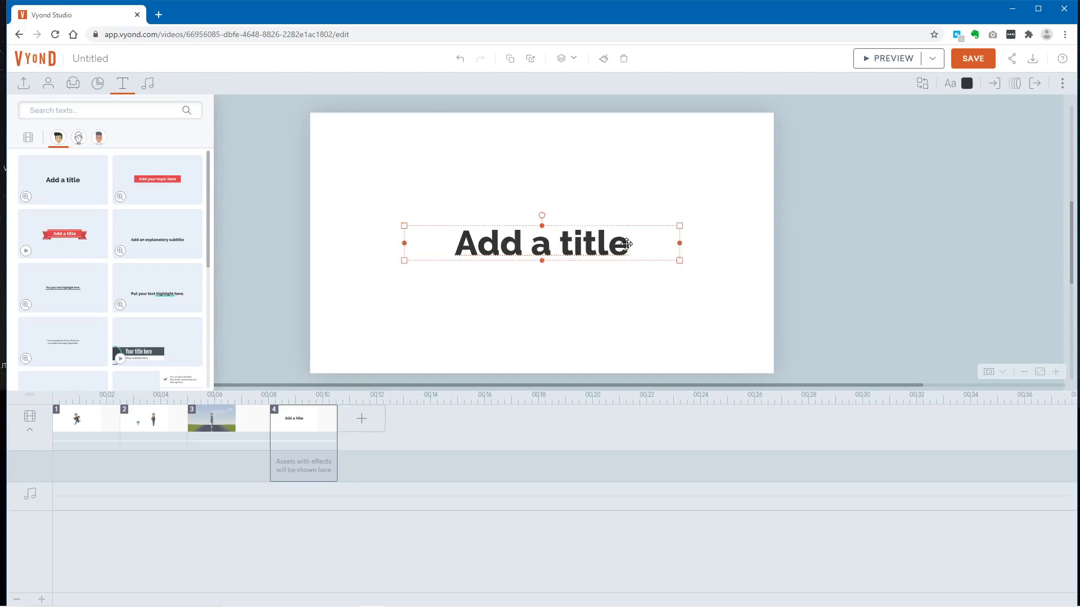
pyautogui.click(997, 84)
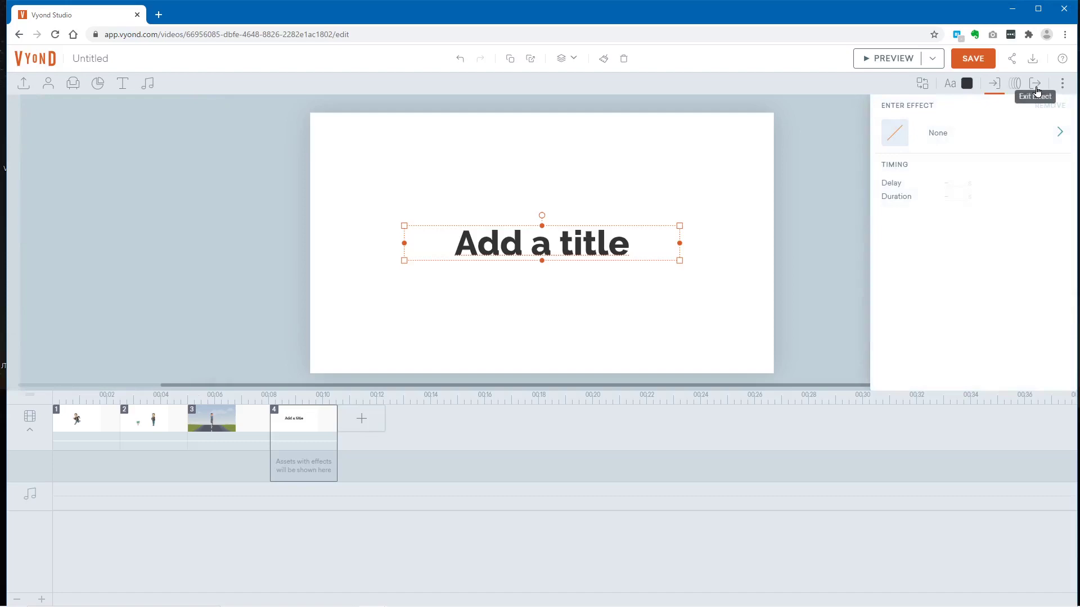
pyautogui.click(661, 237)
pyautogui.click(553, 251)
pyautogui.click(1016, 85)
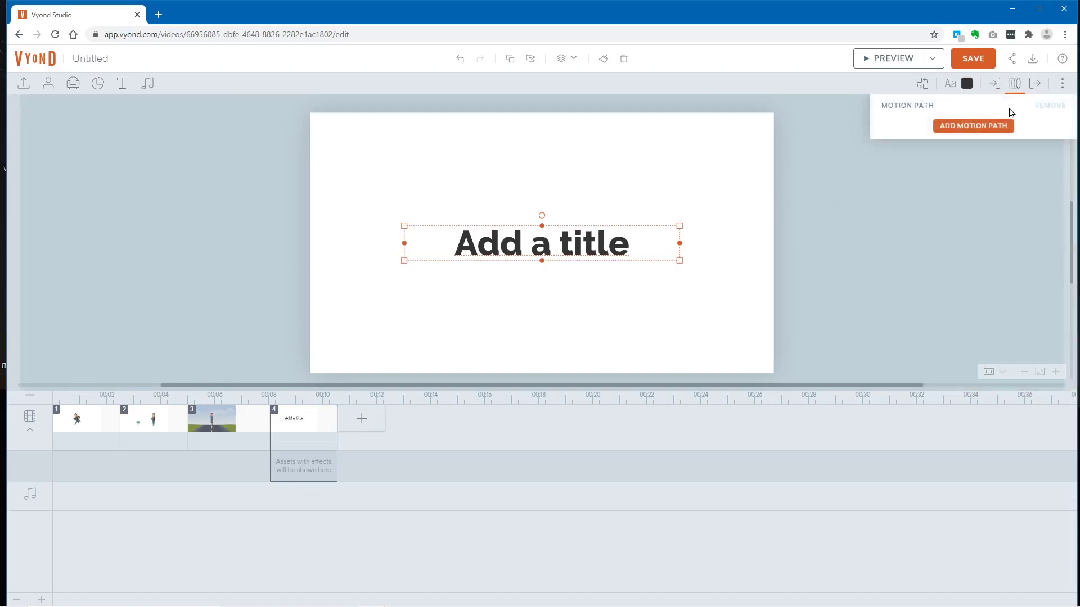
pyautogui.click(970, 128)
# - Move the title's end copy over the original, make it larger than the original, and rotate it upside down
pyautogui.moveTo(627, 238); pyautogui.dragTo(555, 253)
pyautogui.moveTo(678, 237); pyautogui.dragTo(734, 183)
pyautogui.moveTo(650, 250); pyautogui.dragTo(615, 238)
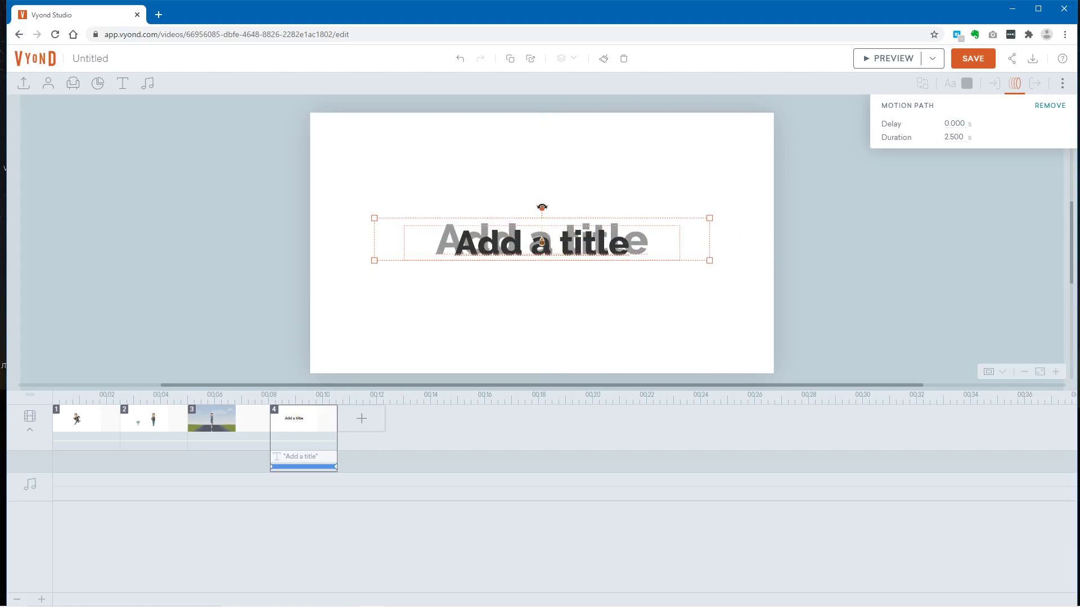
pyautogui.moveTo(540, 206); pyautogui.dragTo(539, 383)
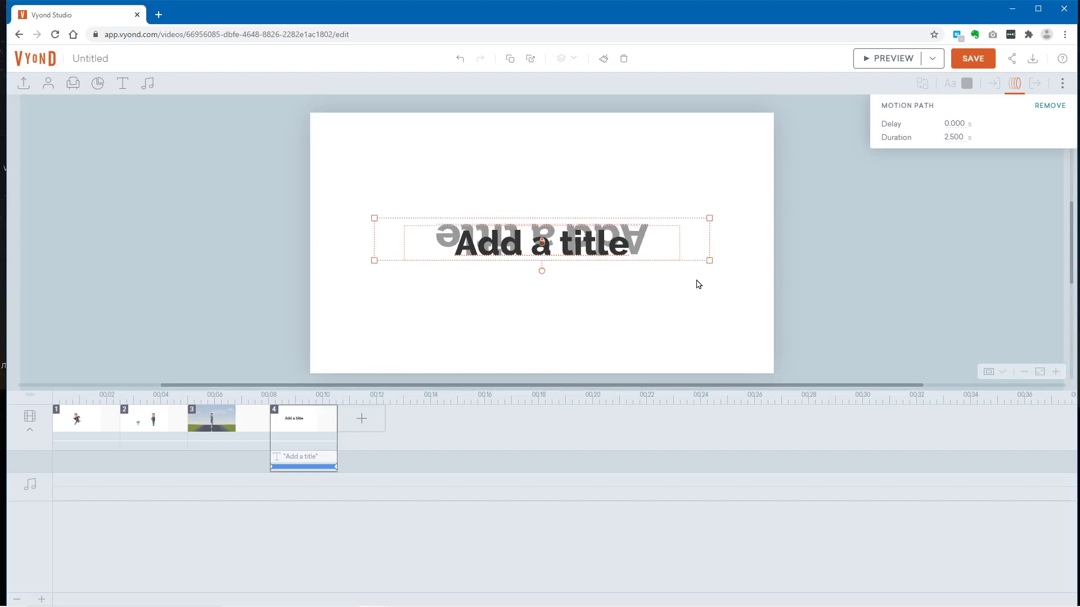
pyautogui.moveTo(707, 261); pyautogui.dragTo(731, 299)
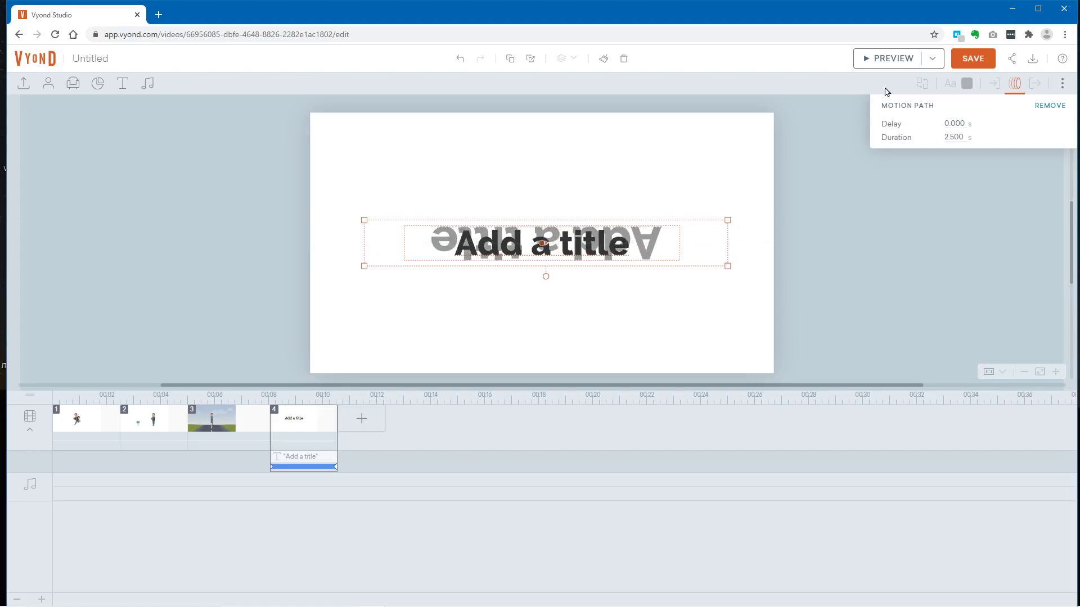
# - Save the video and preview the fourth scene's rotating title
pyautogui.click(971, 58)
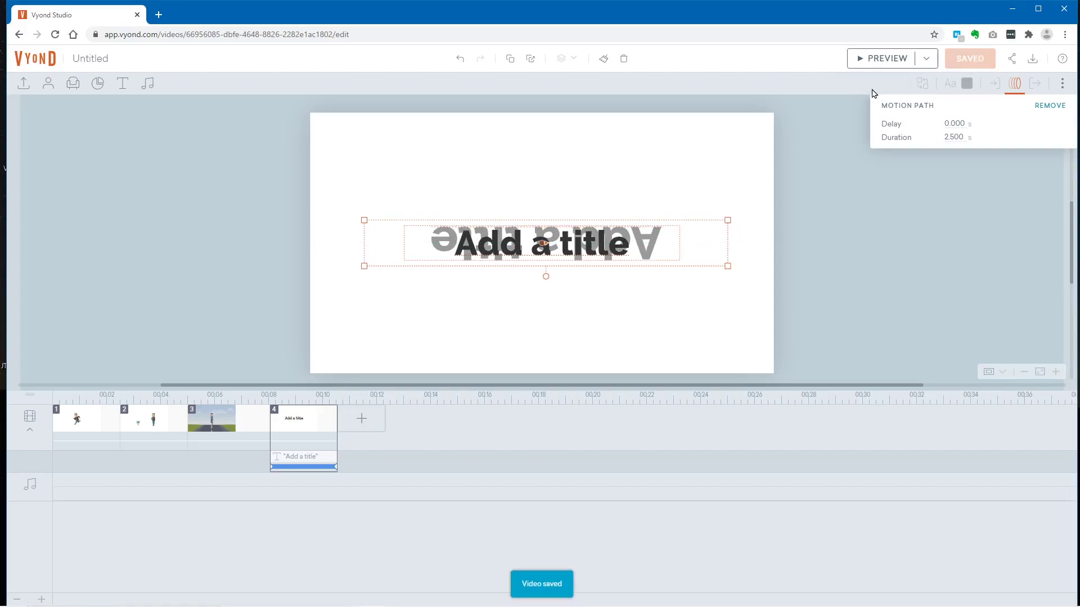
pyautogui.click(885, 60)
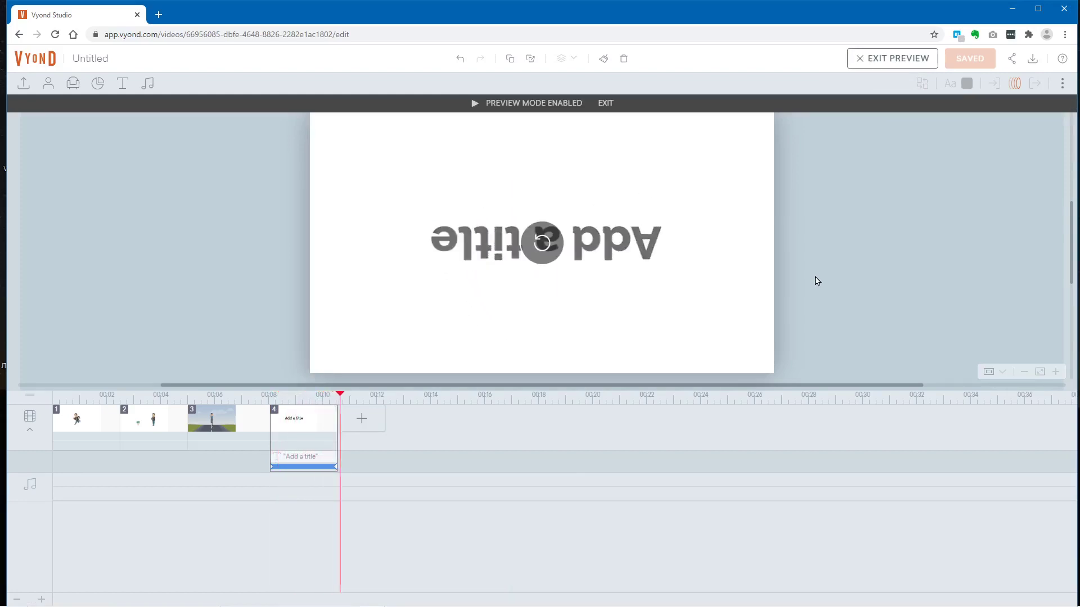
pyautogui.click(606, 103)
# - Add a fifth scene that continues the last one and give its upside-down title a motion path
pyautogui.moveTo(361, 419)
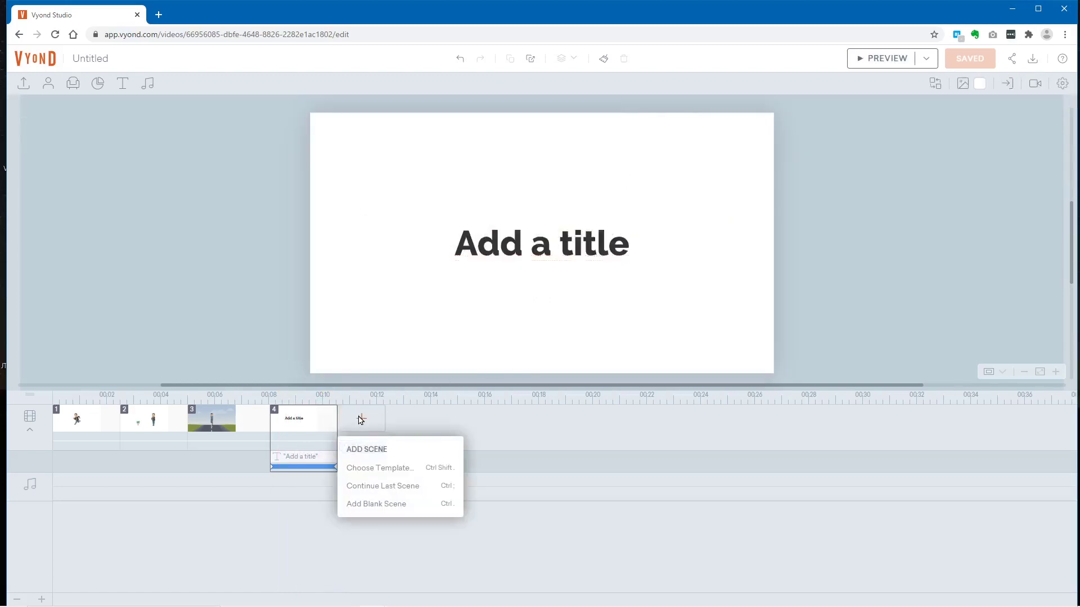
pyautogui.click(388, 487)
pyautogui.click(534, 250)
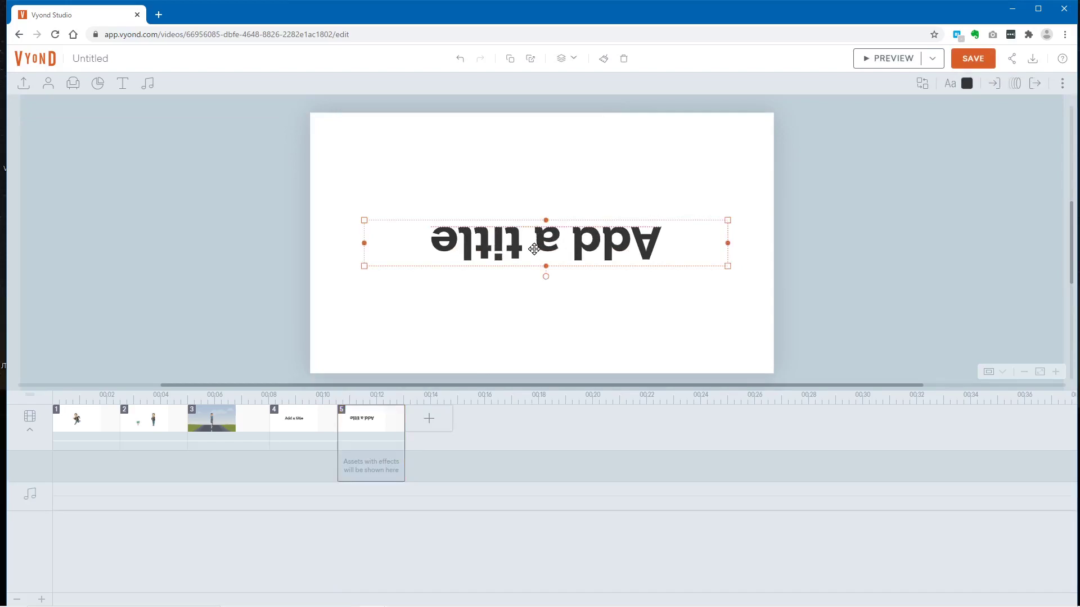
pyautogui.click(1014, 83)
pyautogui.click(972, 127)
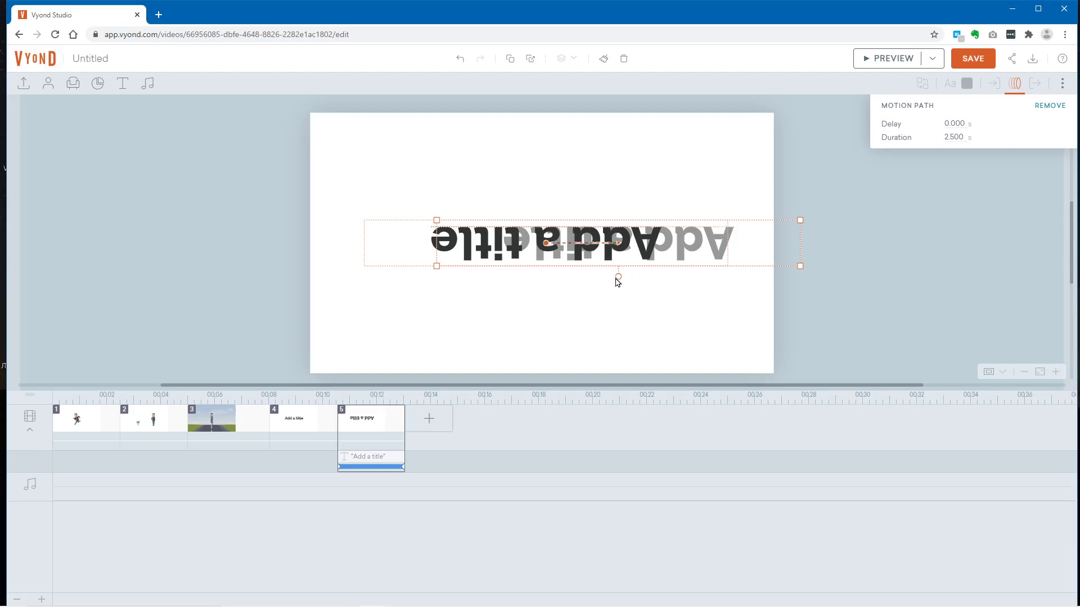
# - Rotate the fifth scene's end copy of the title upright, enlarge it, and centre it over the start copy
pyautogui.moveTo(600, 292); pyautogui.dragTo(620, 166)
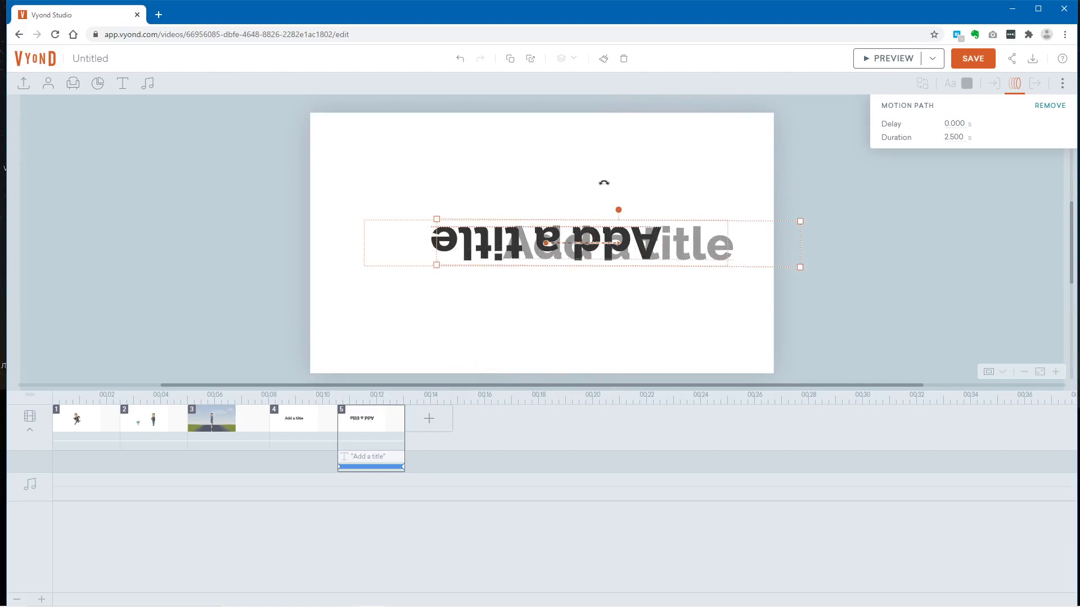
pyautogui.moveTo(436, 218); pyautogui.dragTo(410, 197)
pyautogui.moveTo(723, 227); pyautogui.dragTo(697, 235)
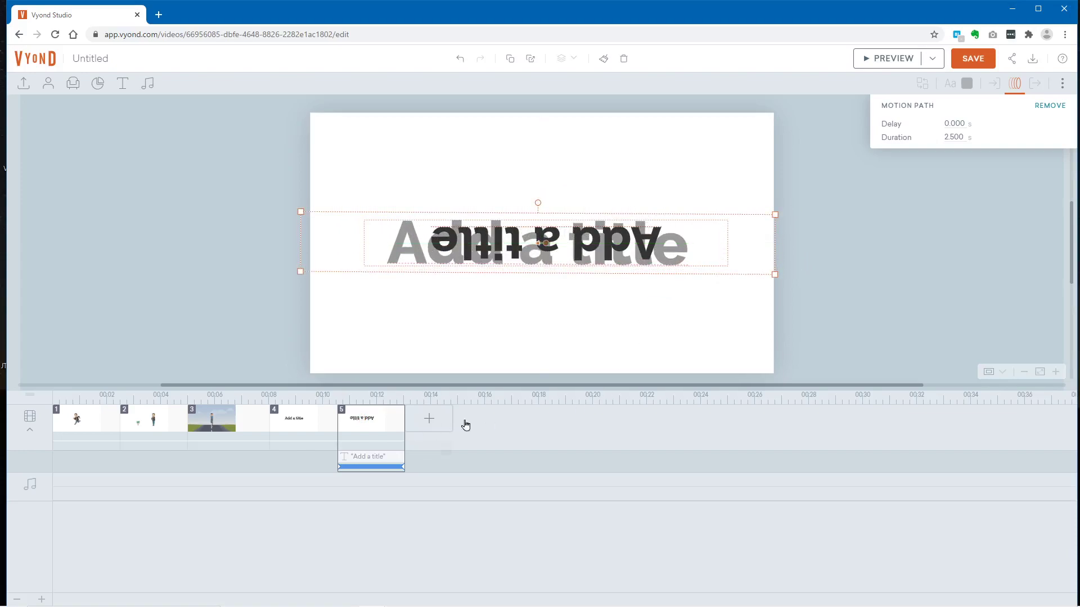
# - Preview the title animation from the fourth scene into the fifth scene
pyautogui.click(318, 430)
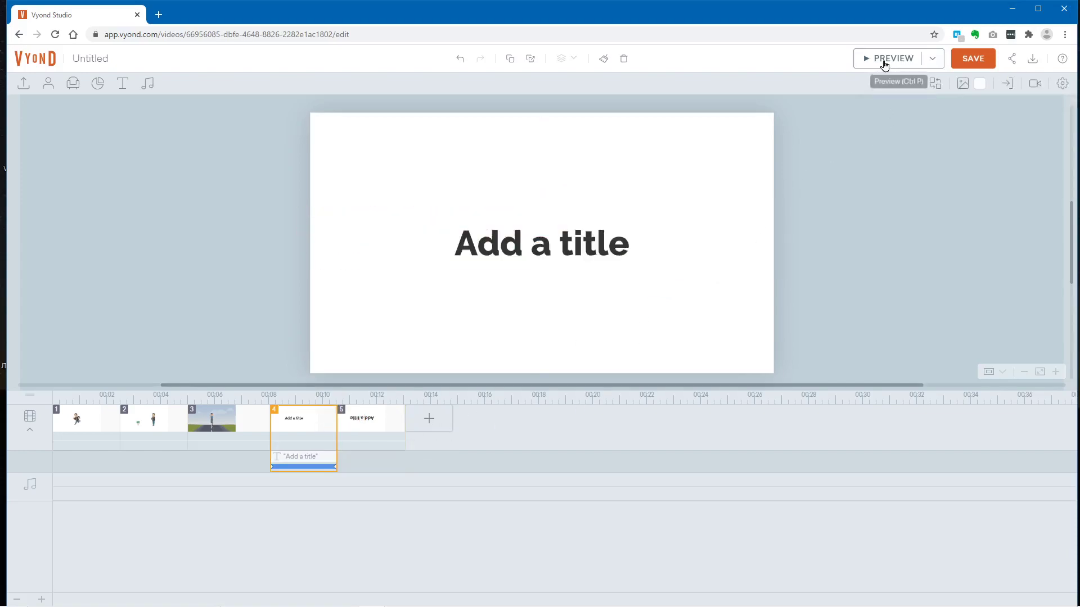
pyautogui.click(884, 60)
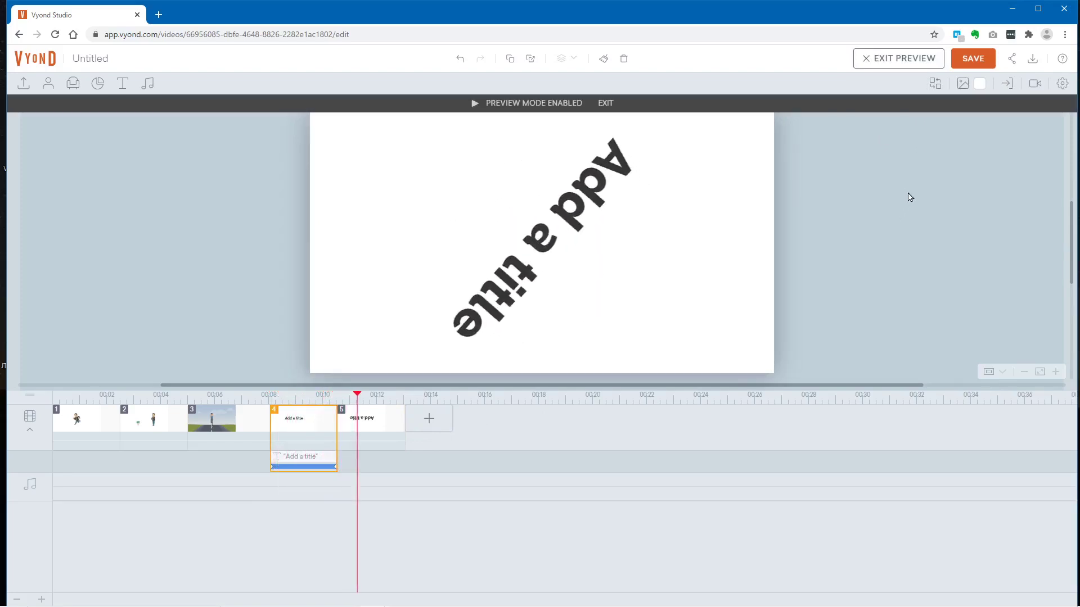
pyautogui.click(889, 59)
# - Rotate the fifth scene's end copy of the title slightly counterclockwise so its right end tilts upward
pyautogui.click(371, 427)
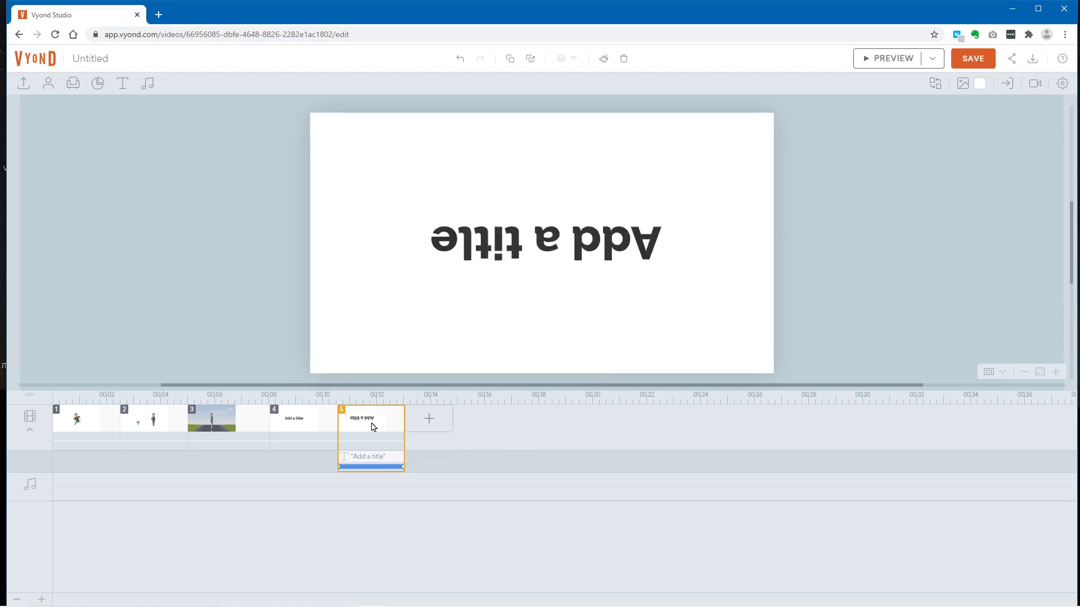
pyautogui.click(522, 245)
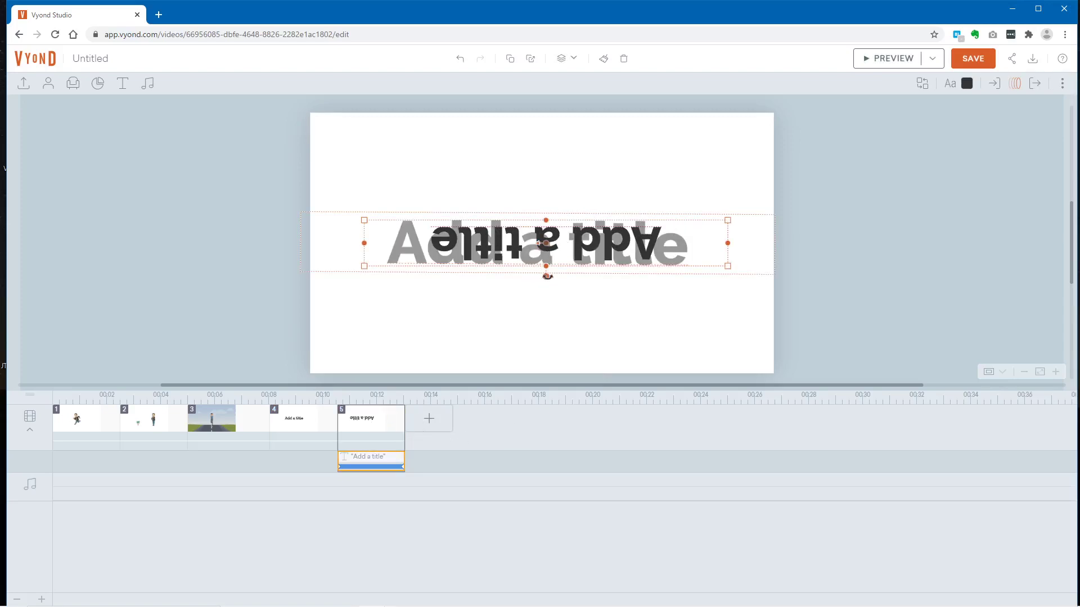
pyautogui.moveTo(549, 276); pyautogui.dragTo(547, 278)
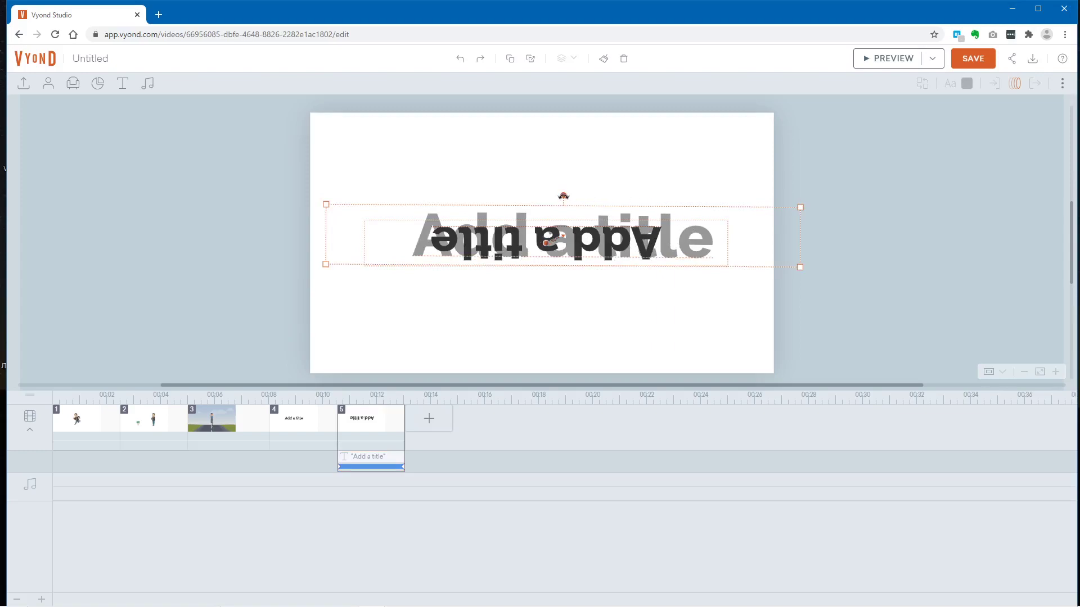
pyautogui.moveTo(560, 196); pyautogui.dragTo(563, 195)
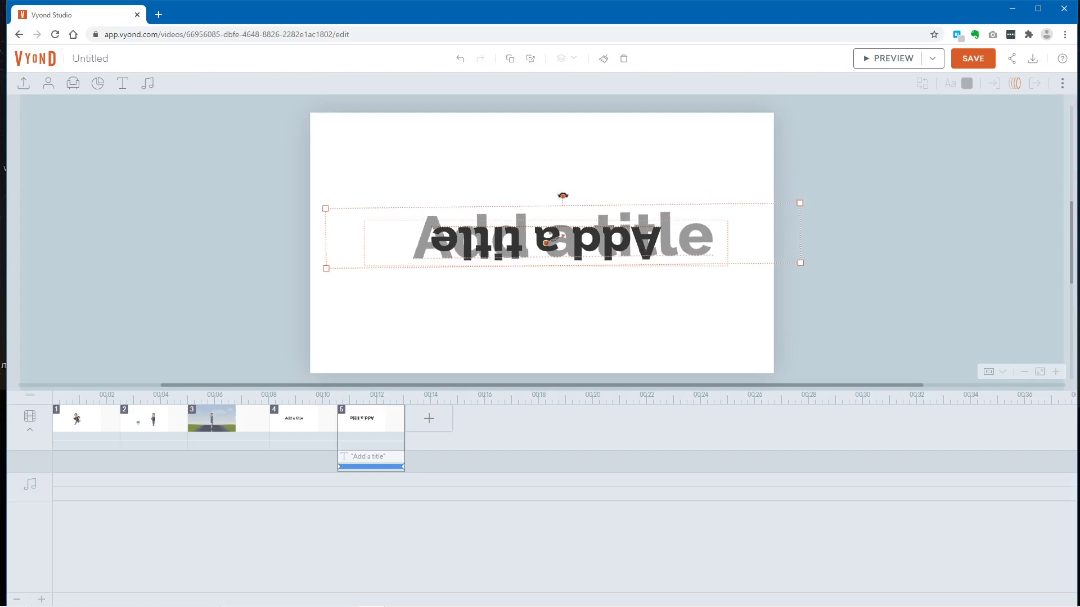
# - Replay the preview from the fourth scene to check the title's rotation direction across both scenes
pyautogui.click(891, 63)
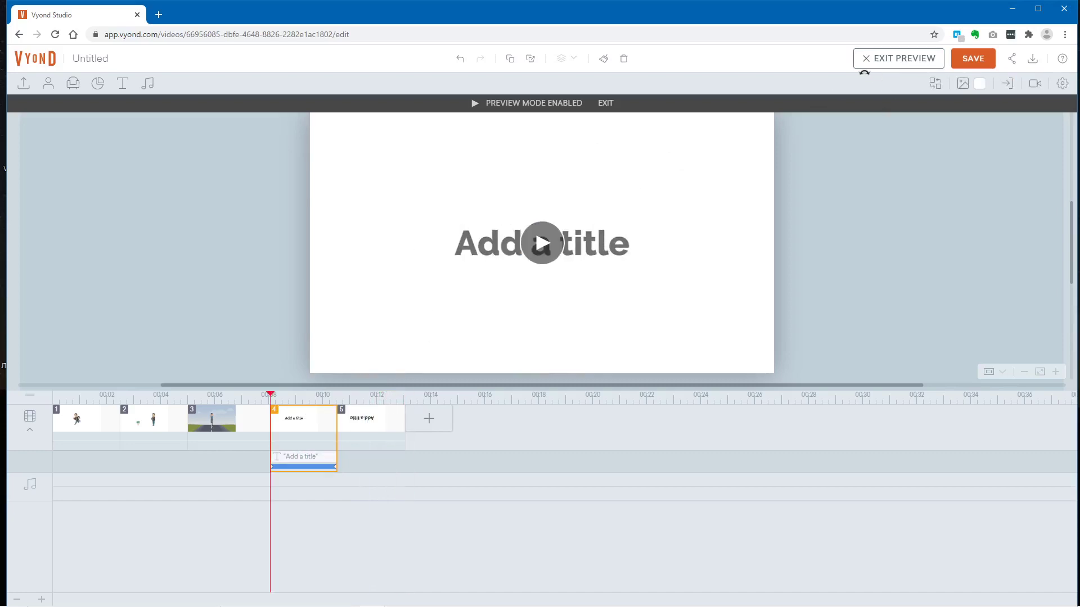
pyautogui.click(894, 61)
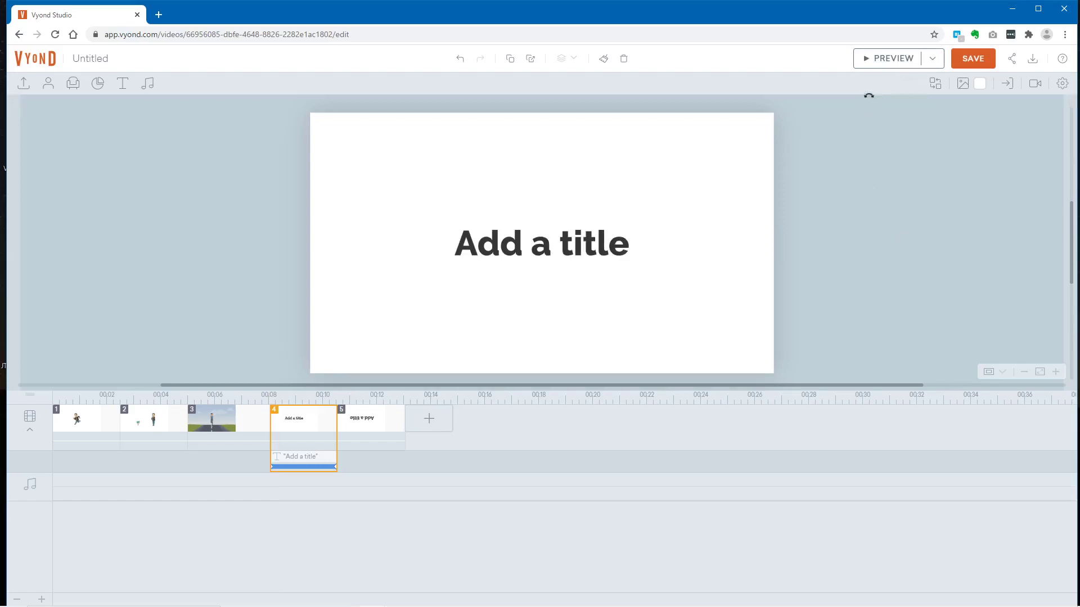
pyautogui.click(876, 59)
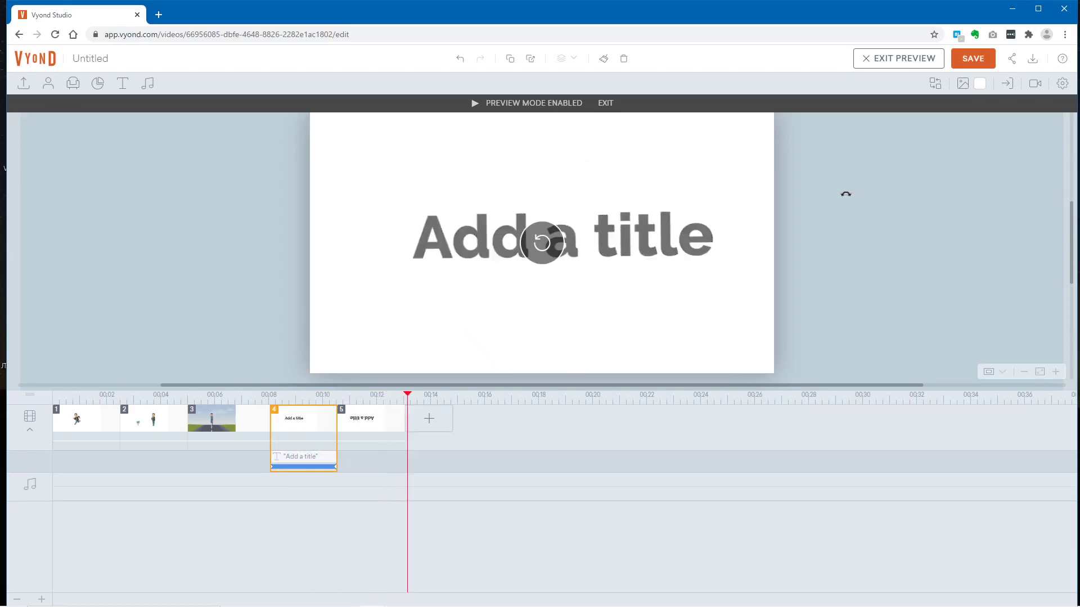
# - Apply the Pop exit effect to the fifth scene's title and extend that scene by about 0.4 seconds
pyautogui.click(902, 59)
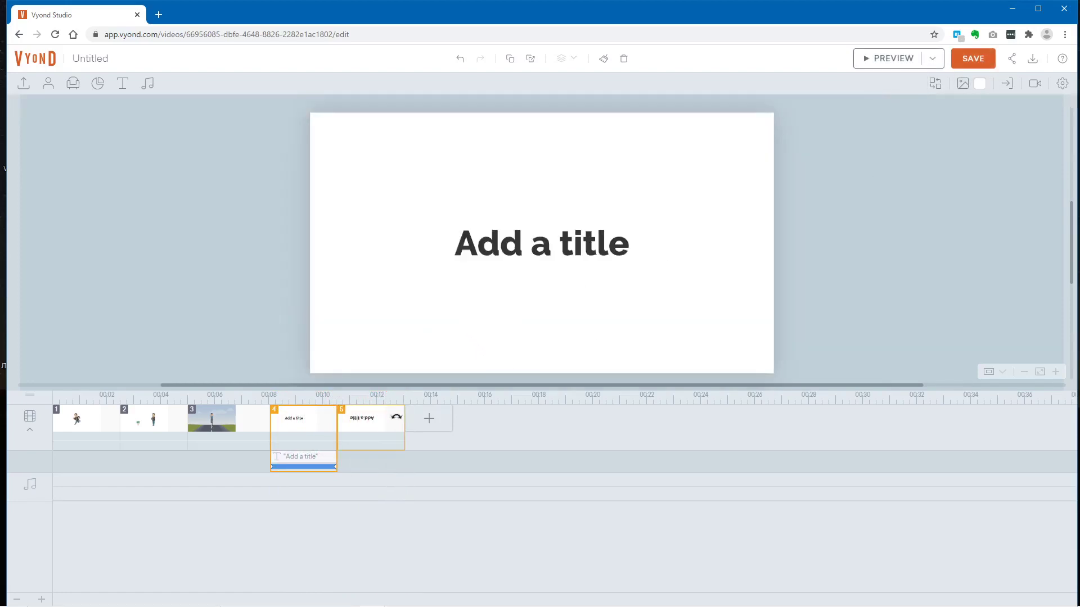
pyautogui.click(368, 427)
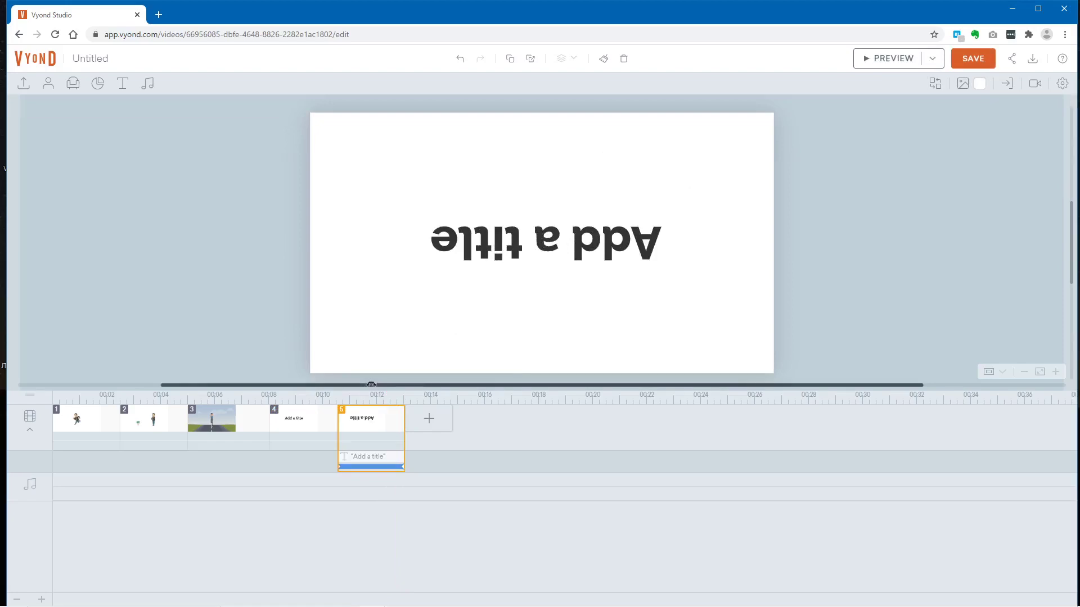
pyautogui.click(302, 420)
pyautogui.click(388, 432)
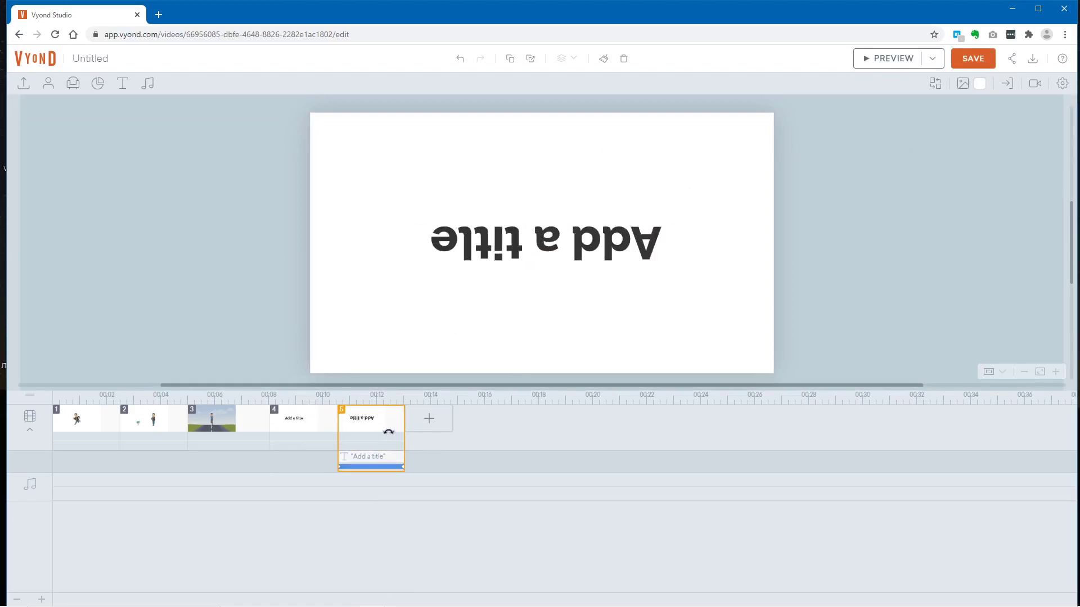
pyautogui.click(497, 250)
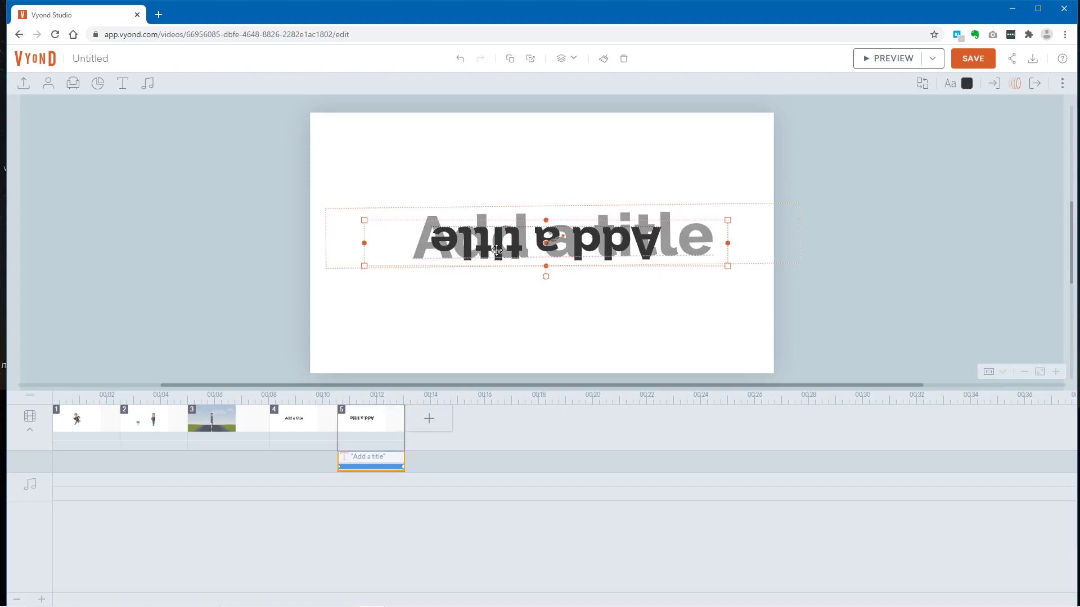
pyautogui.click(1033, 85)
pyautogui.click(960, 134)
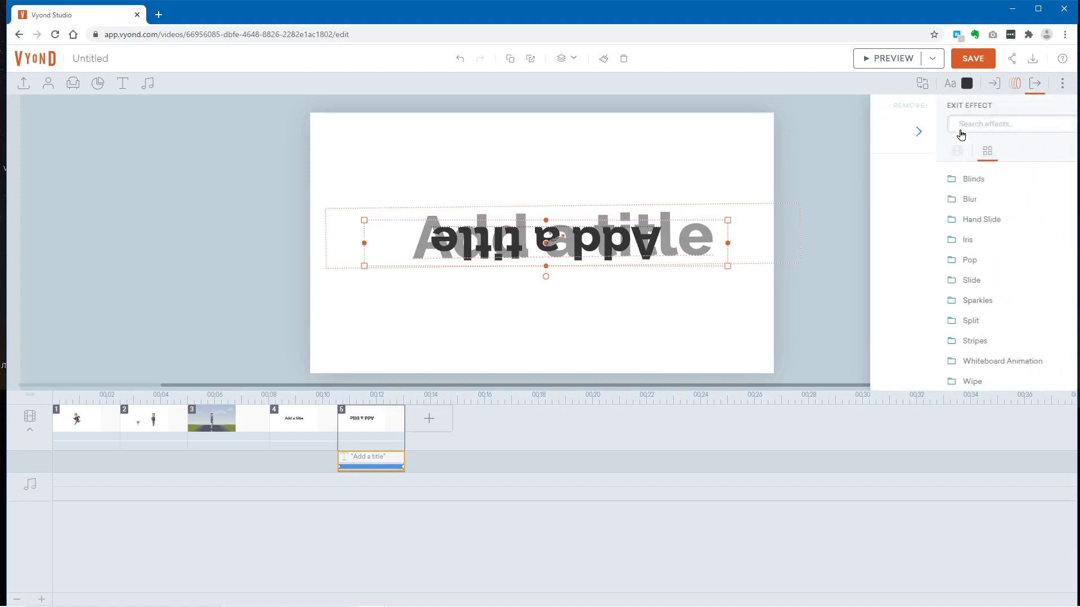
pyautogui.click(926, 261)
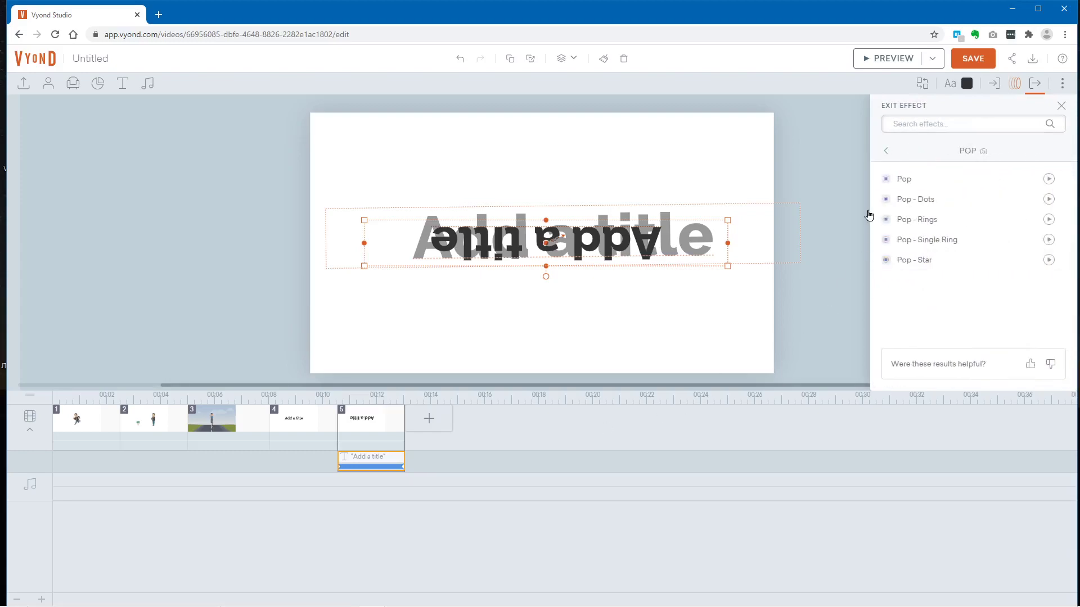
pyautogui.click(904, 179)
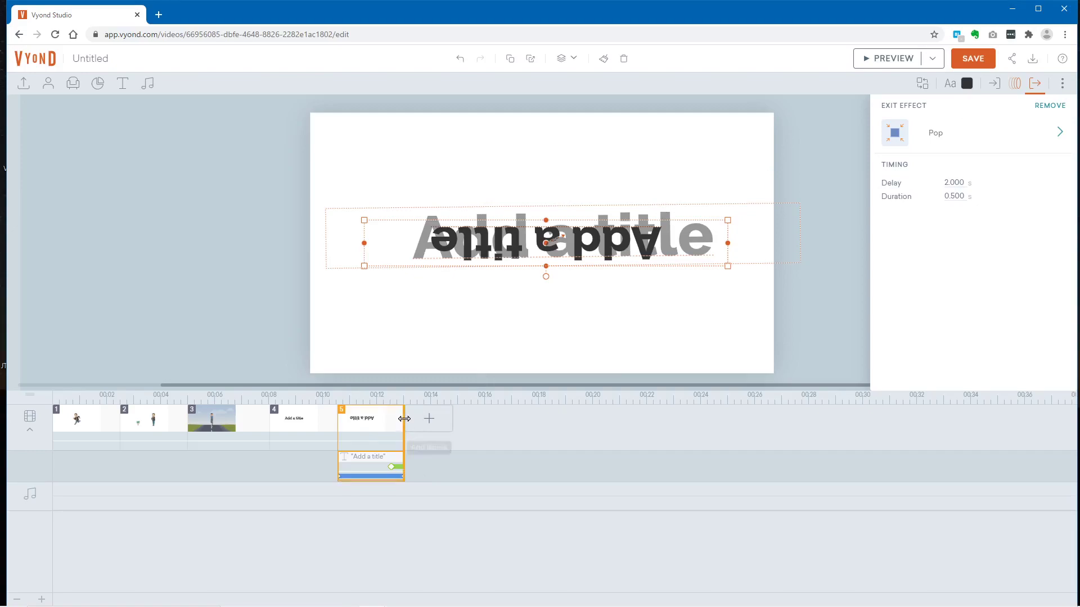
pyautogui.moveTo(405, 423); pyautogui.dragTo(415, 423)
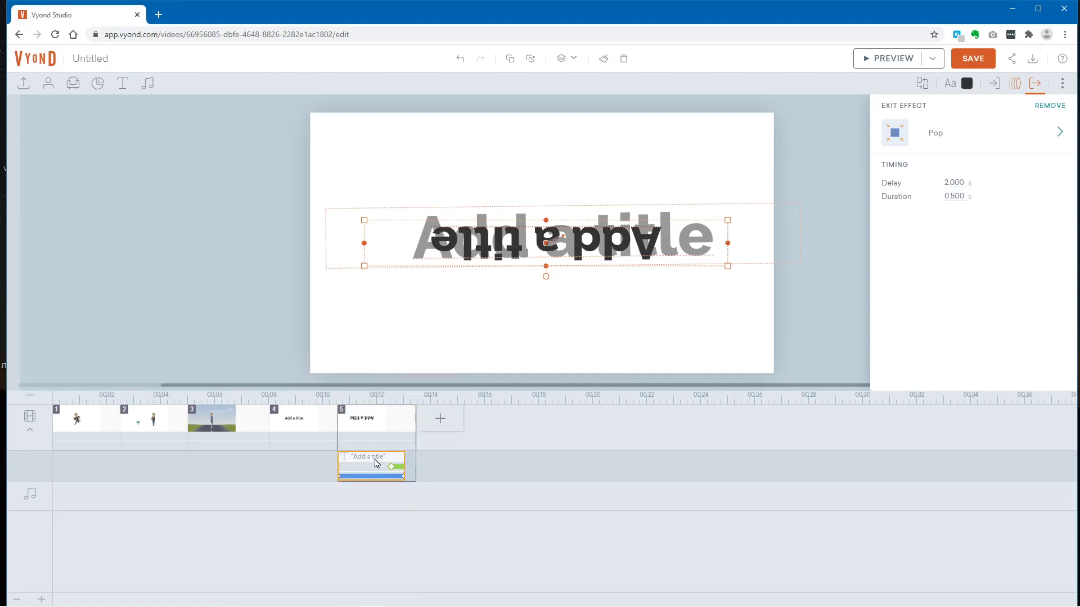
# - Preview the title's exit in the fifth scene, including a playback starting from the fourth scene
pyautogui.click(880, 66)
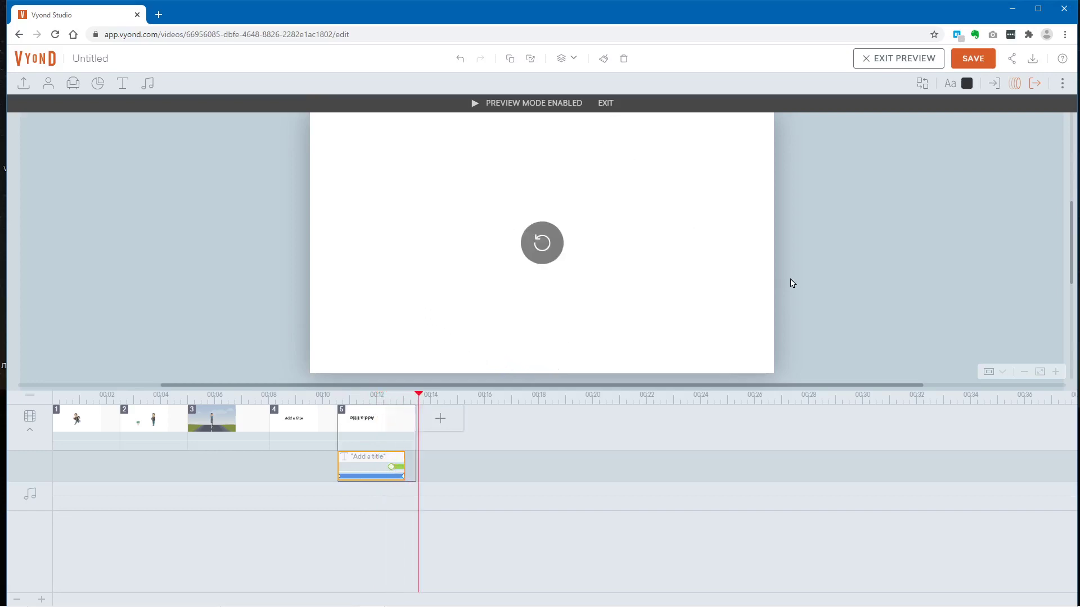
pyautogui.click(307, 429)
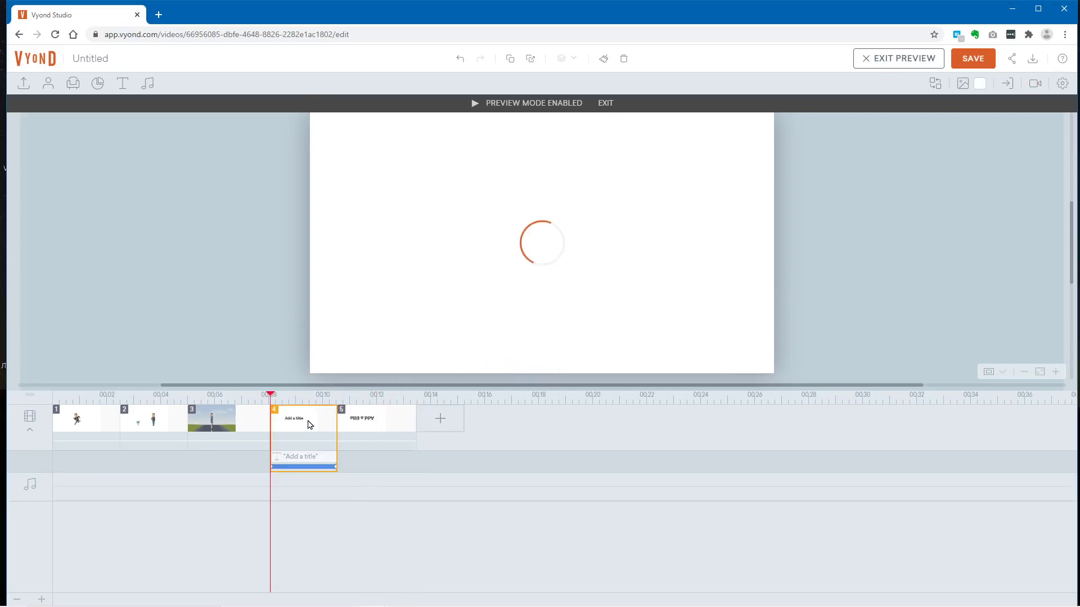
pyautogui.click(876, 62)
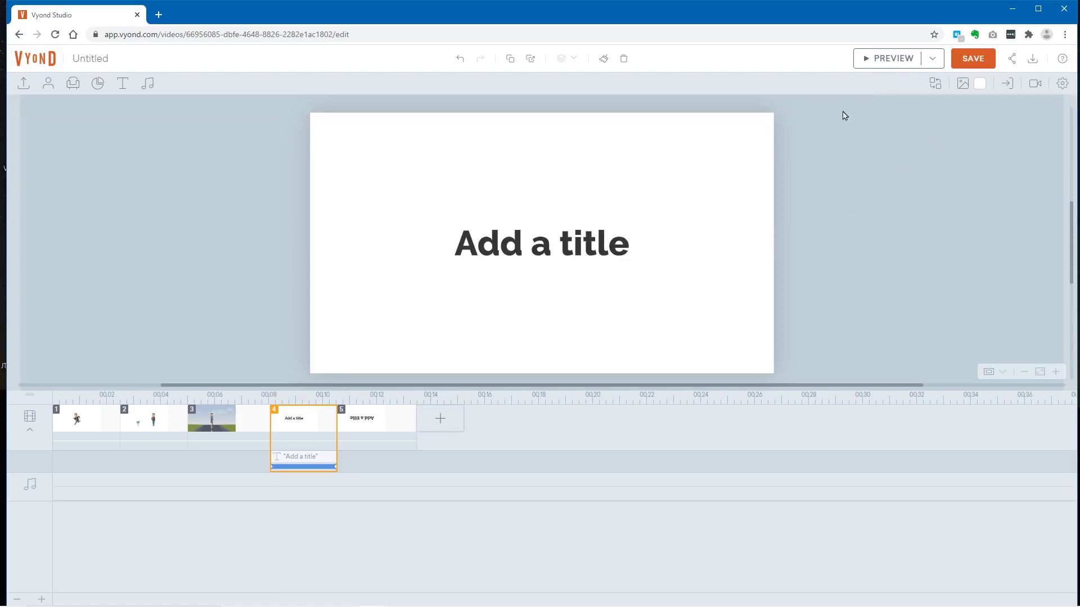
pyautogui.click(892, 61)
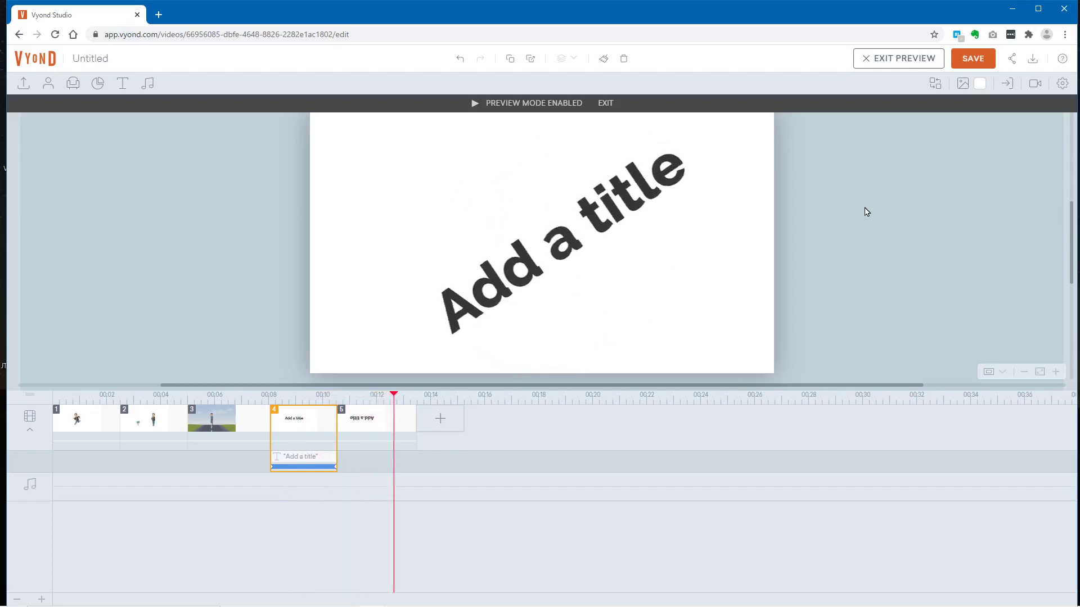
pyautogui.click(884, 65)
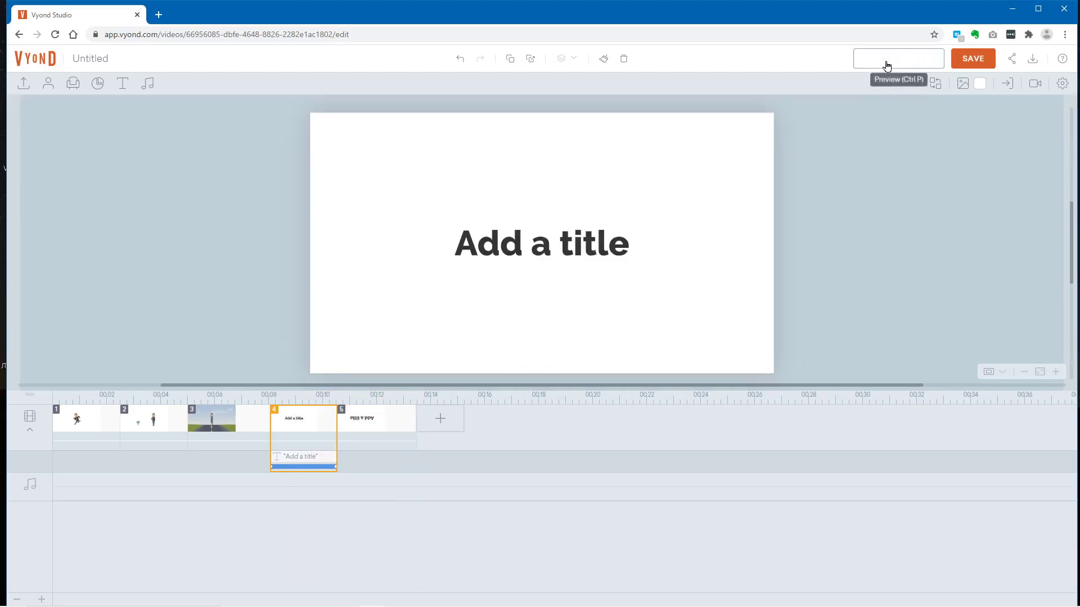
# - Preview the whole video from the first scene
pyautogui.click(78, 433)
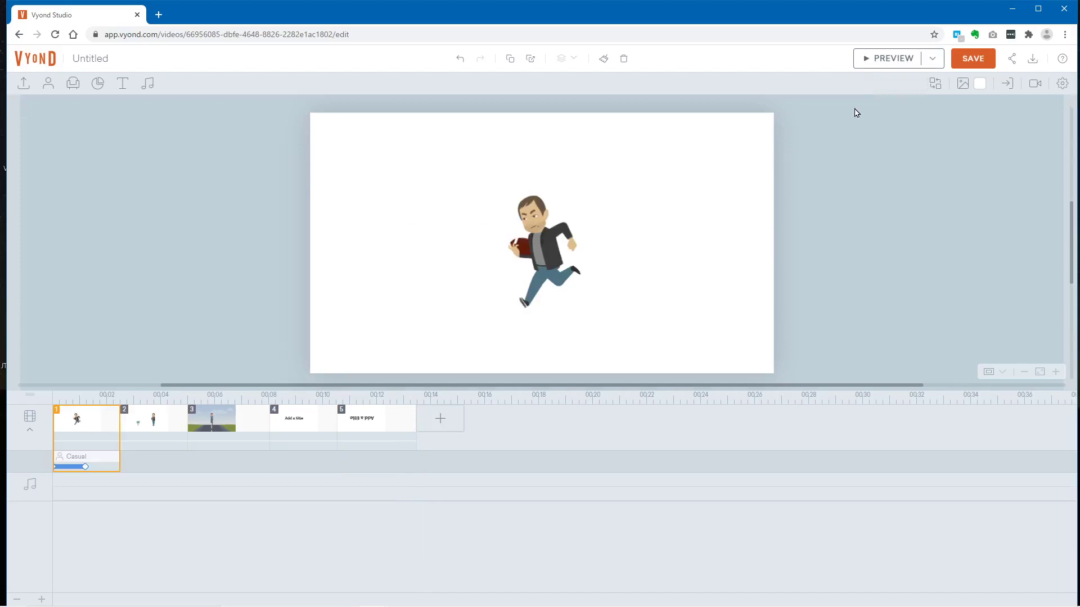
pyautogui.click(892, 60)
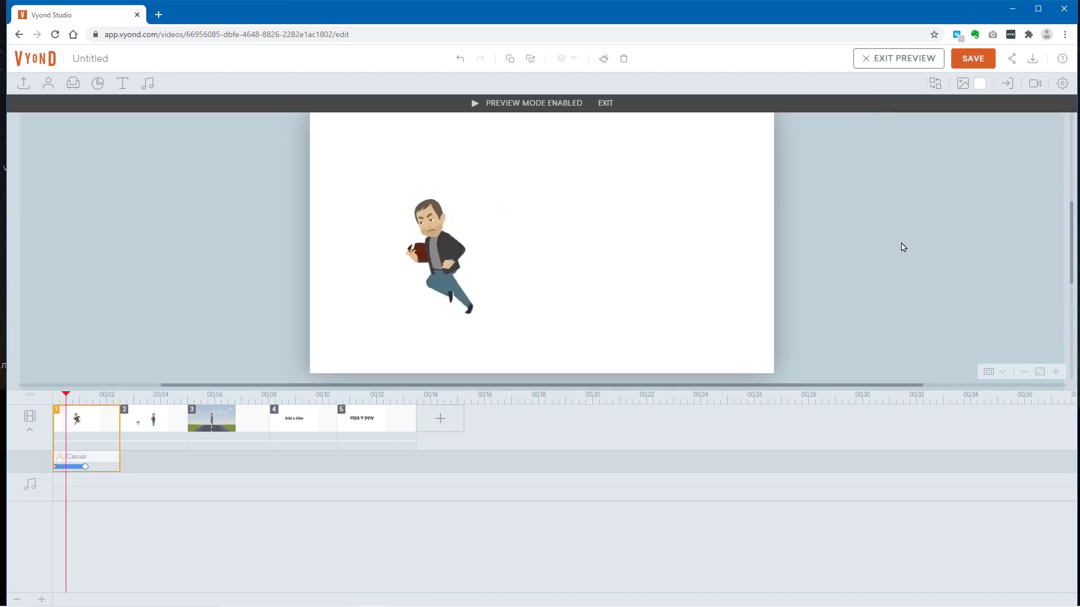